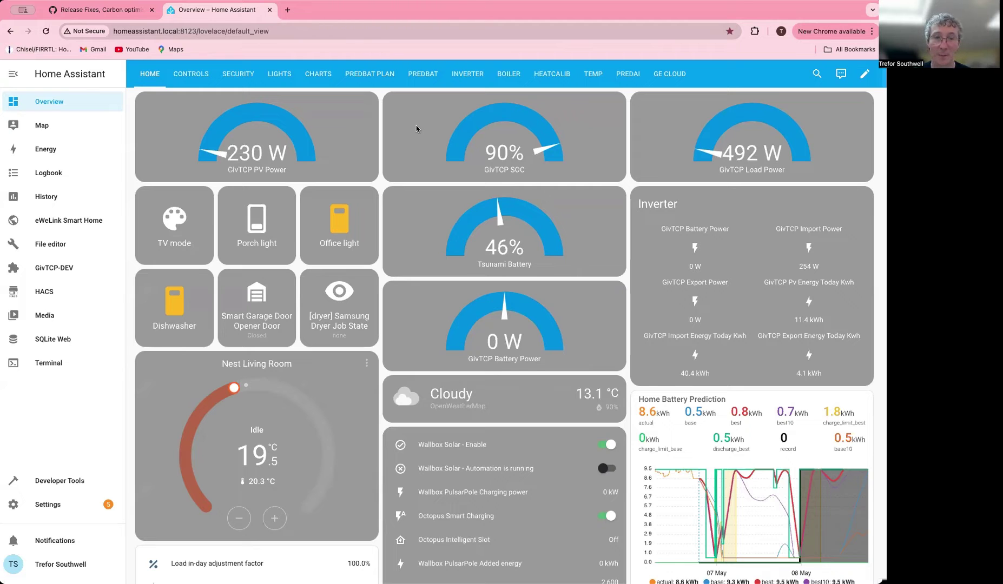
{"action": "left_click", "coordinate": [375, 76]}
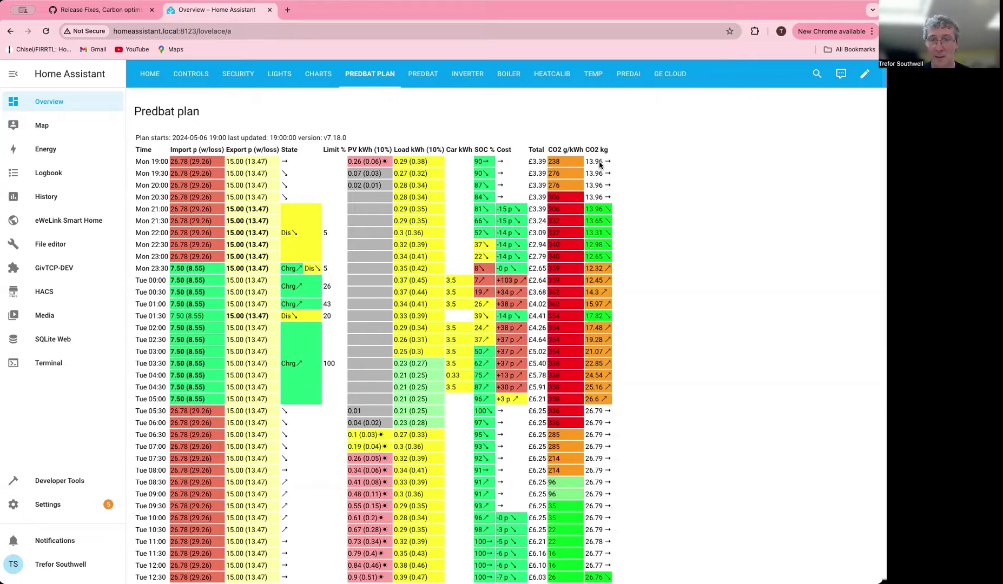
{"action": "scroll", "coordinate": [599, 165], "scroll_direction": "down", "scroll_amount": 5}
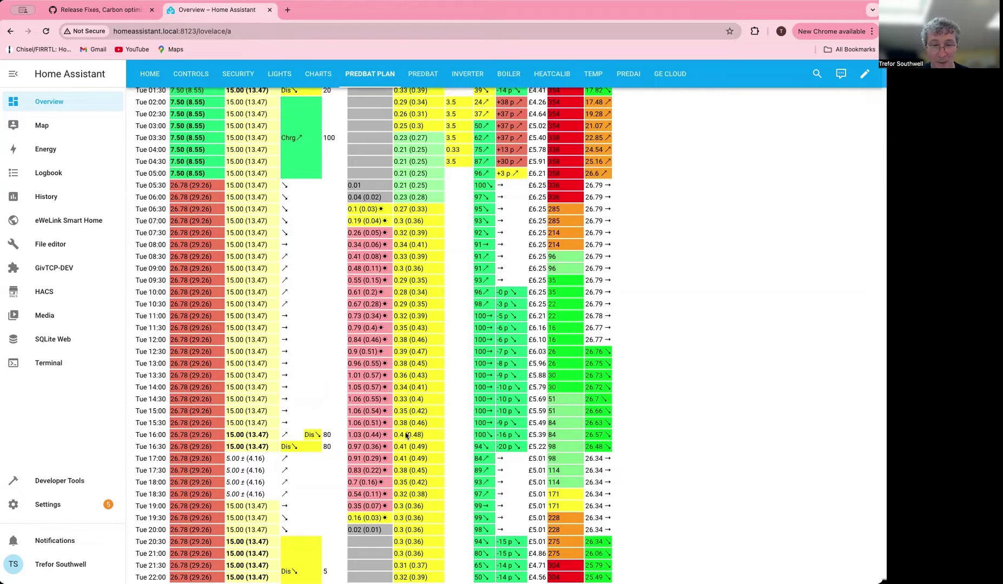
{"action": "scroll", "coordinate": [588, 418], "scroll_direction": "down", "scroll_amount": 2}
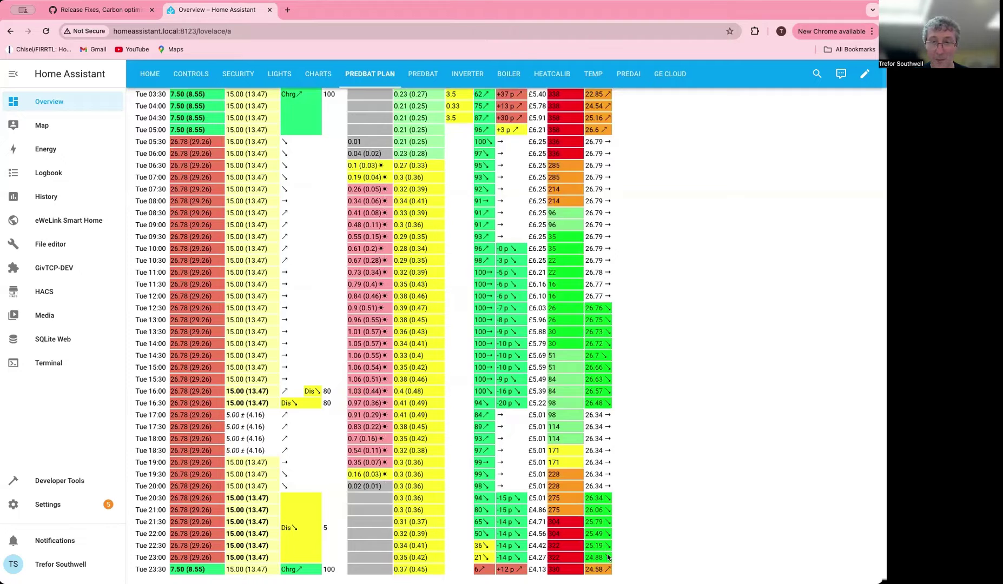
{"action": "scroll", "coordinate": [608, 556], "scroll_direction": "up", "scroll_amount": 10}
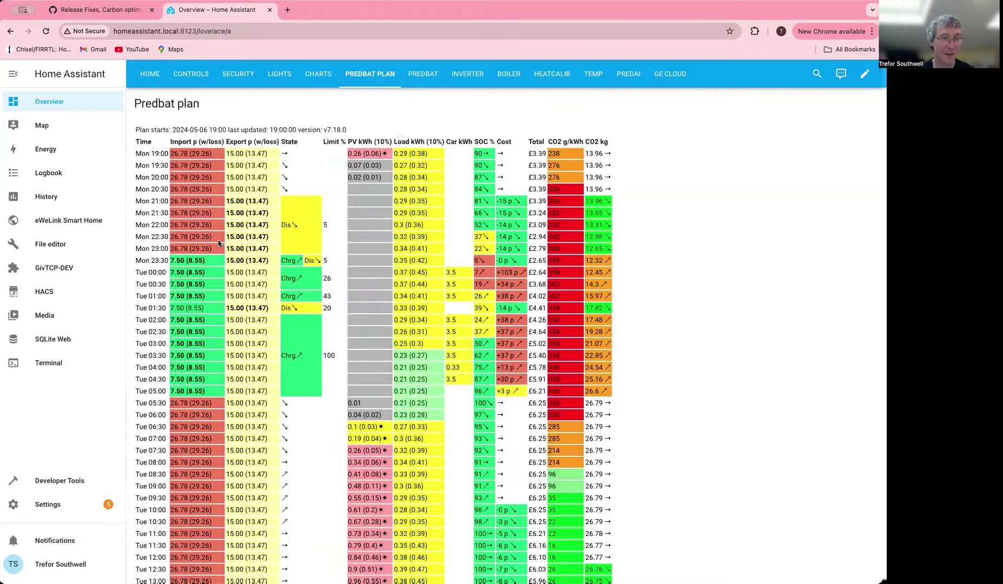
Go to the Carbon Intensity UK device under Settings' Devices & Services
{"action": "left_click", "coordinate": [56, 506]}
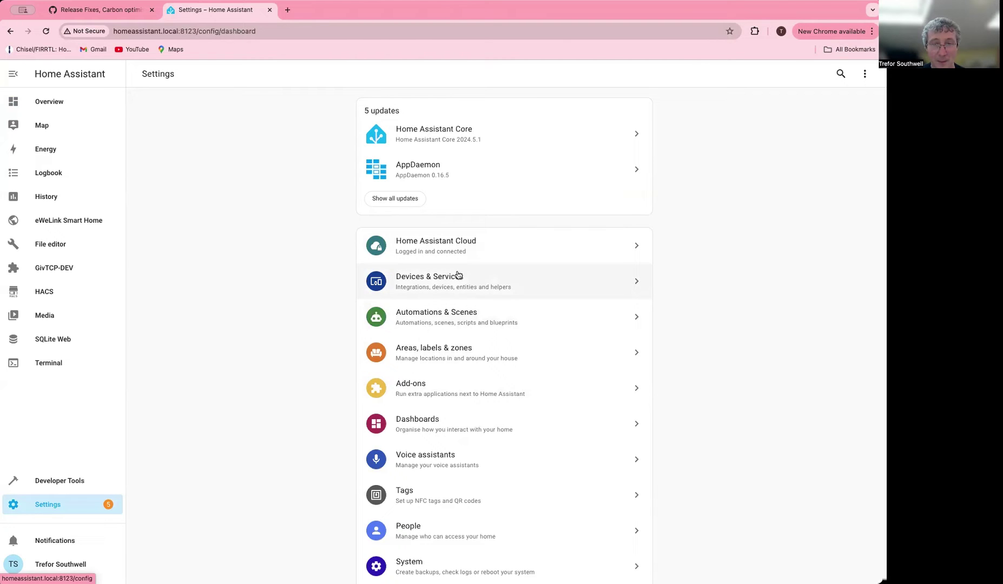
{"action": "left_click", "coordinate": [455, 283]}
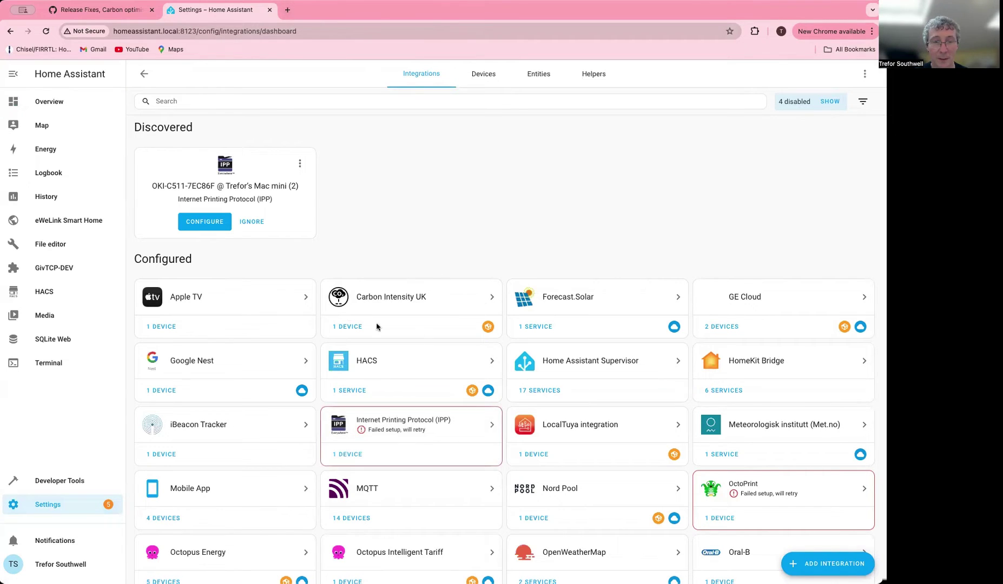
{"action": "left_click", "coordinate": [343, 325]}
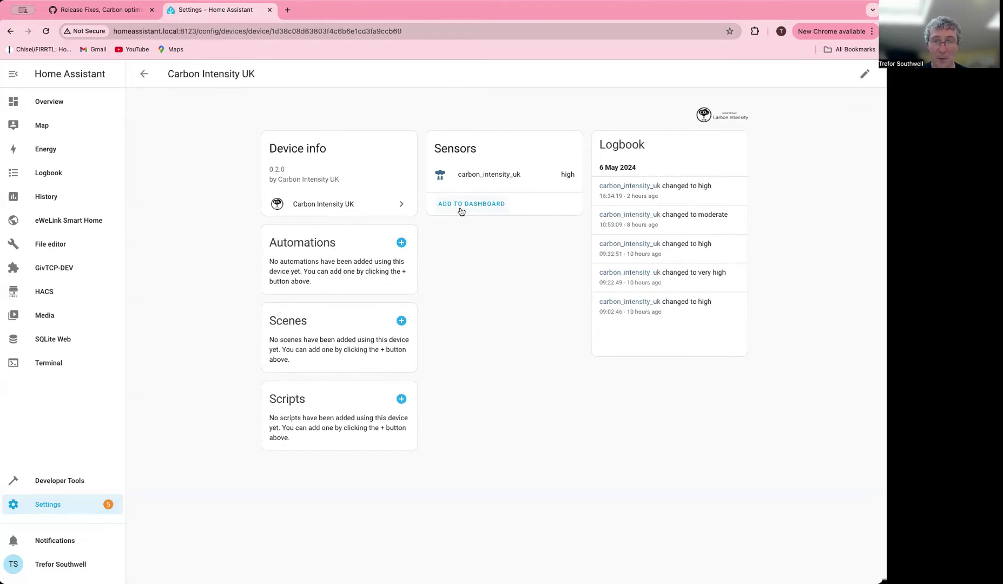
Inspect the carbon_intensity_uk sensor's forecast attributes, then go to the Carbon Intensity UK integration page
{"action": "left_click", "coordinate": [483, 178]}
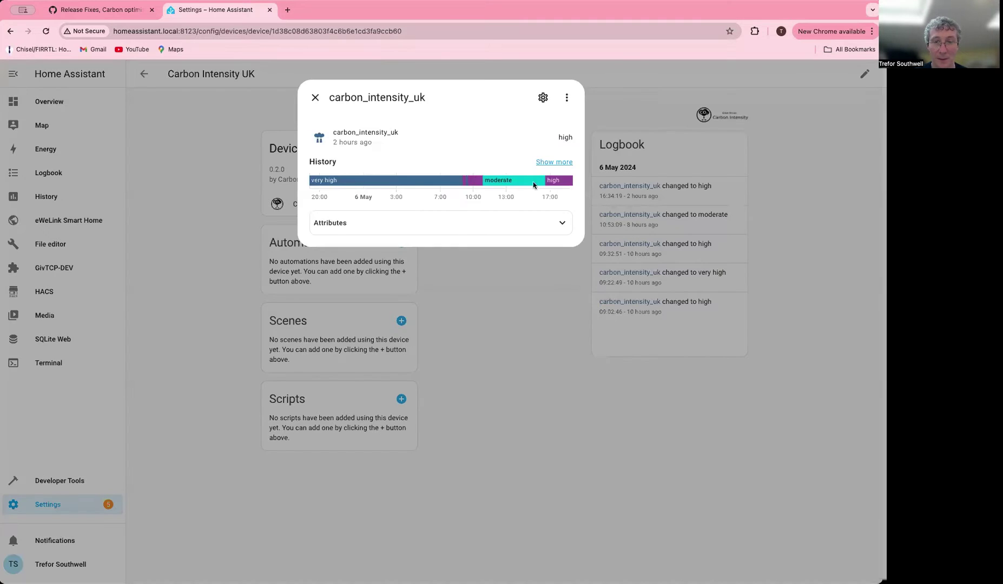
{"action": "mouse_move", "coordinate": [542, 181]}
{"action": "left_click", "coordinate": [410, 230]}
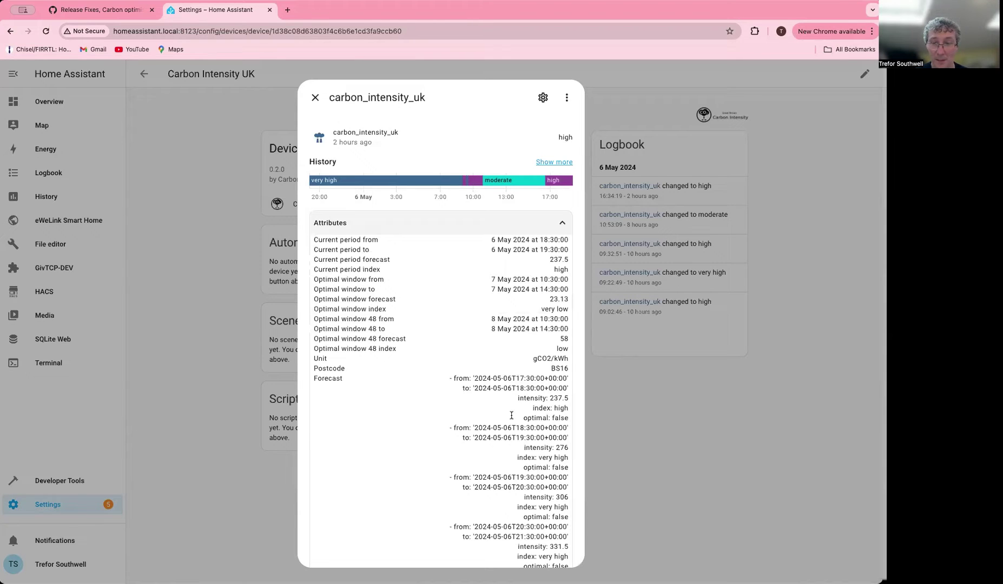
{"action": "left_click", "coordinate": [316, 98]}
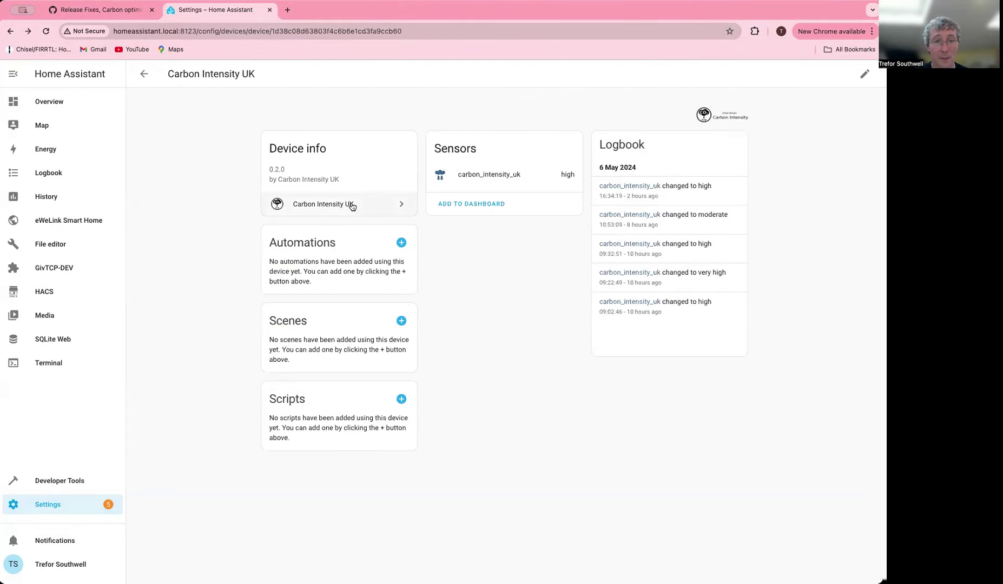
{"action": "left_click", "coordinate": [352, 205]}
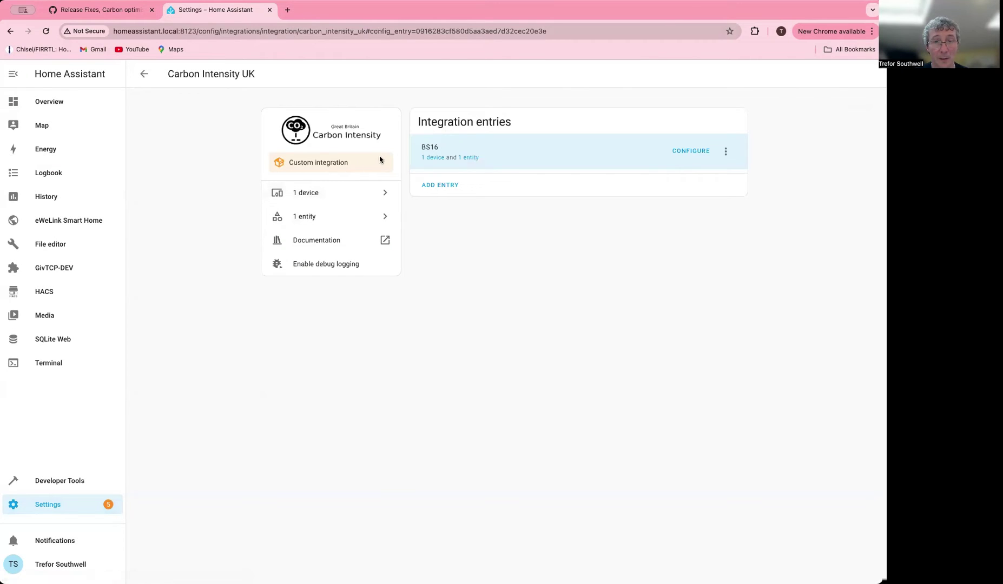
In a new tab, go to the springfall2008/batpred GitHub repository and its Predbat documentation site
{"action": "left_click", "coordinate": [287, 10]}
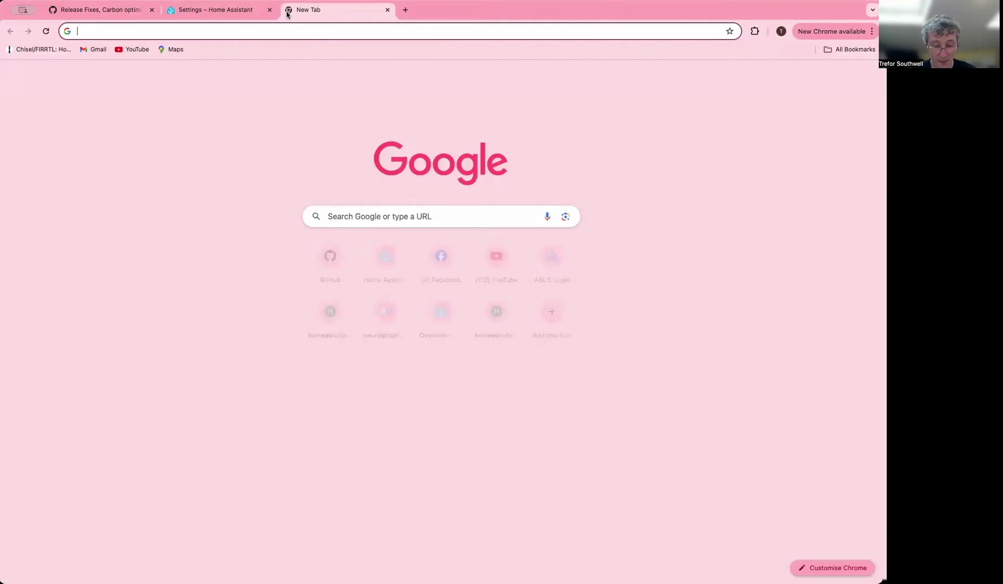
{"action": "type", "text": "github"}
{"action": "key", "text": "Return"}
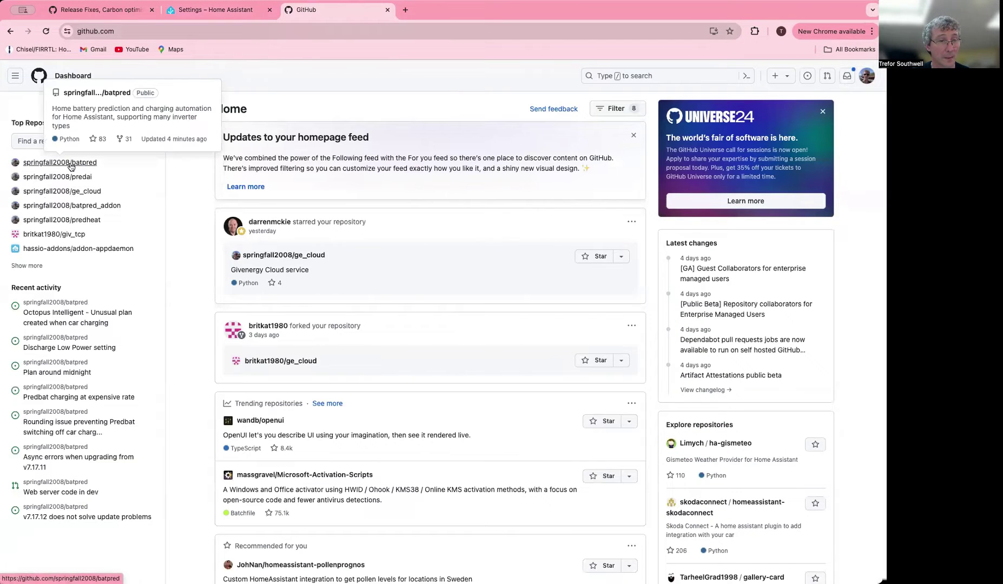
{"action": "left_click", "coordinate": [70, 165]}
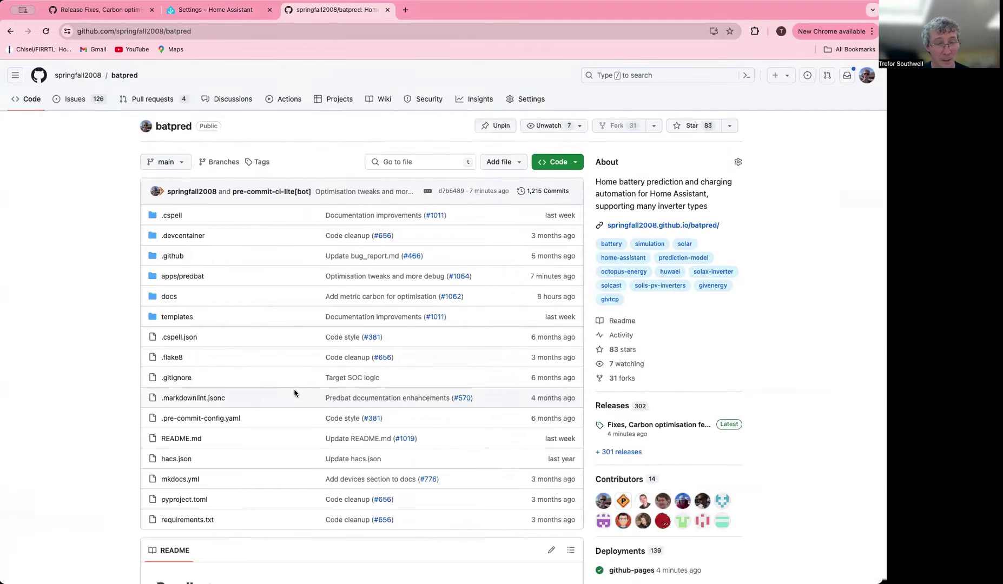
{"action": "scroll", "coordinate": [287, 375], "scroll_direction": "down", "scroll_amount": 15}
{"action": "left_click", "coordinate": [456, 292]}
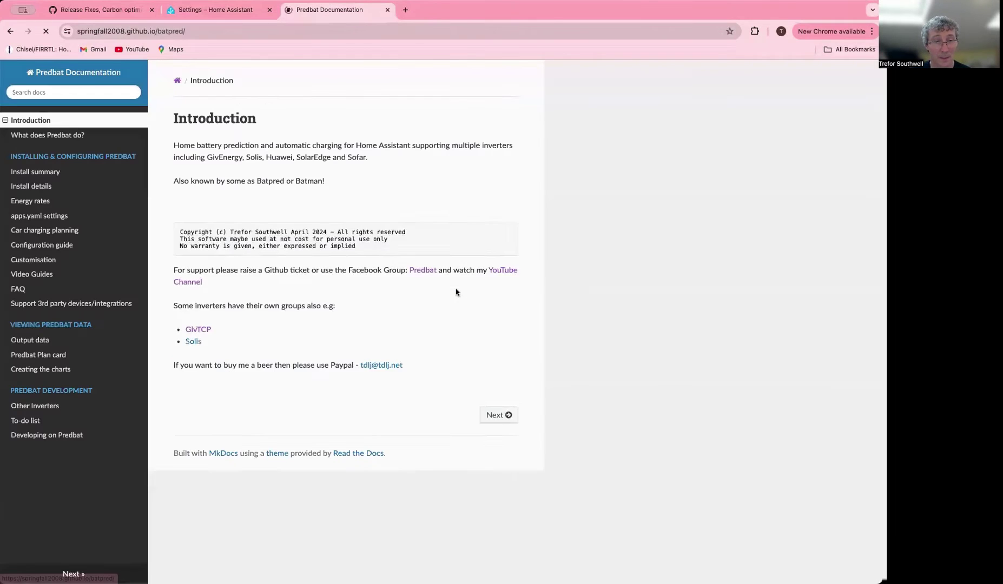
Find the carbon_intensity entry on the apps.yaml settings documentation page
{"action": "left_click", "coordinate": [52, 216]}
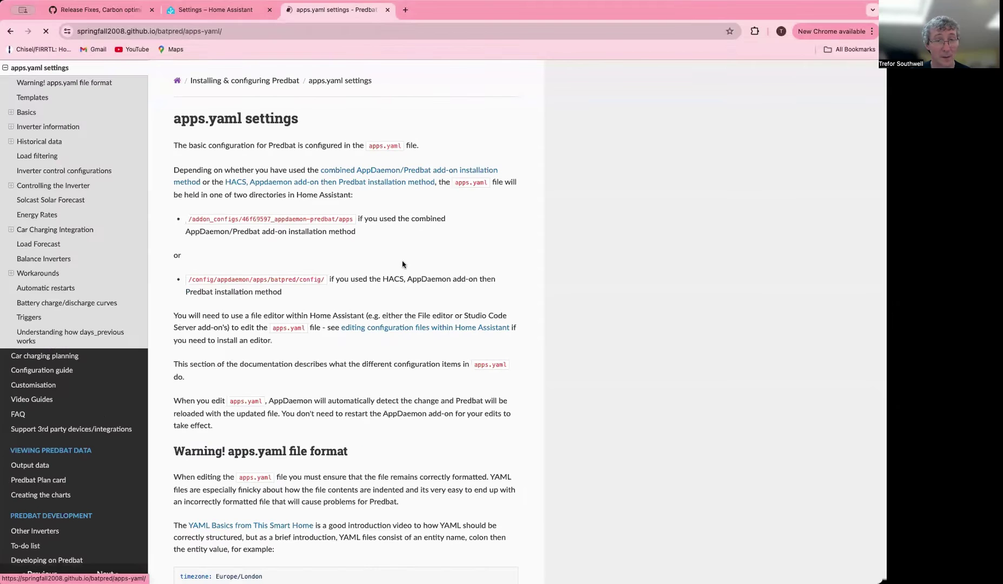
{"action": "key", "text": "super+f"}
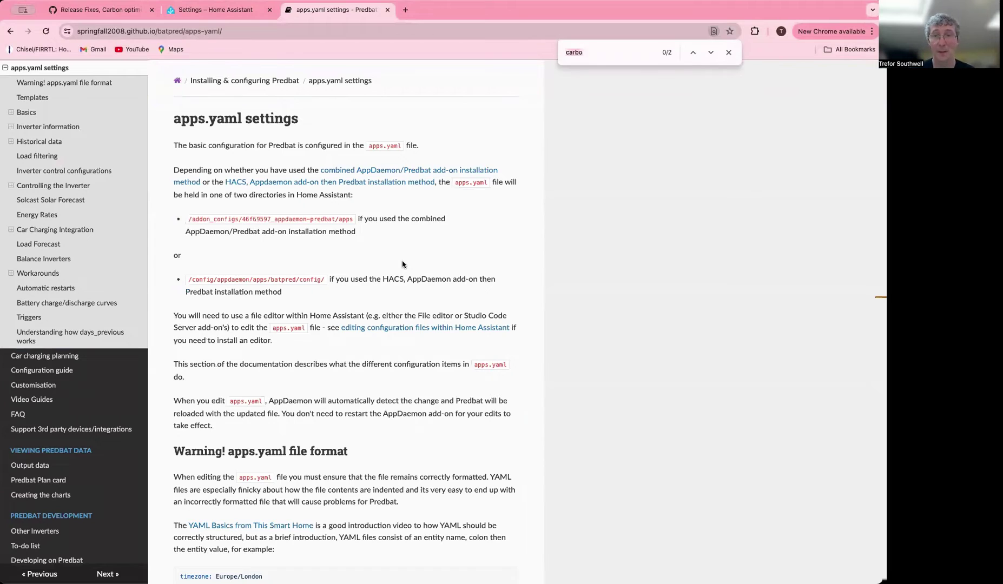
{"action": "type", "text": "carbon"}
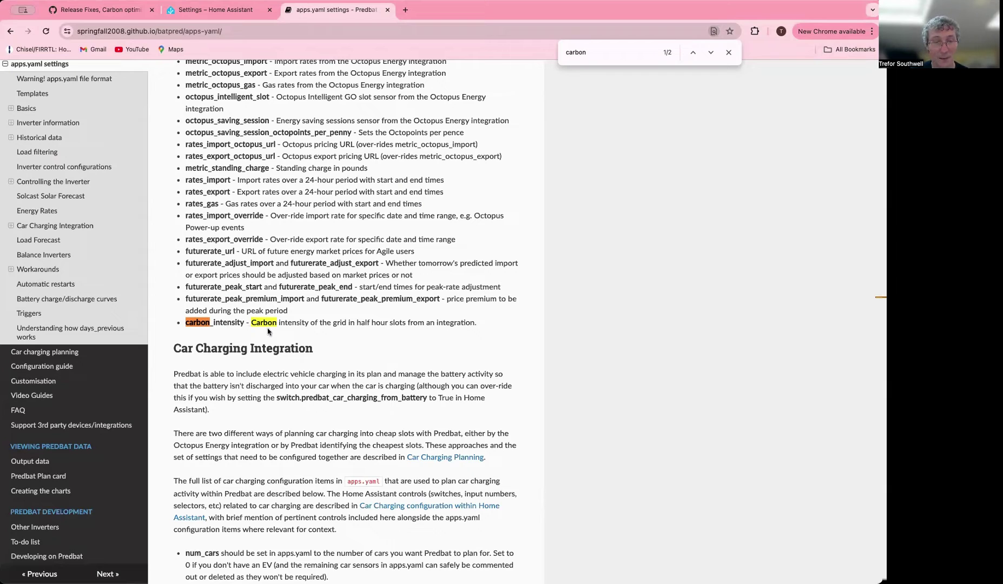
{"action": "scroll", "coordinate": [269, 319], "scroll_direction": "up", "scroll_amount": 3}
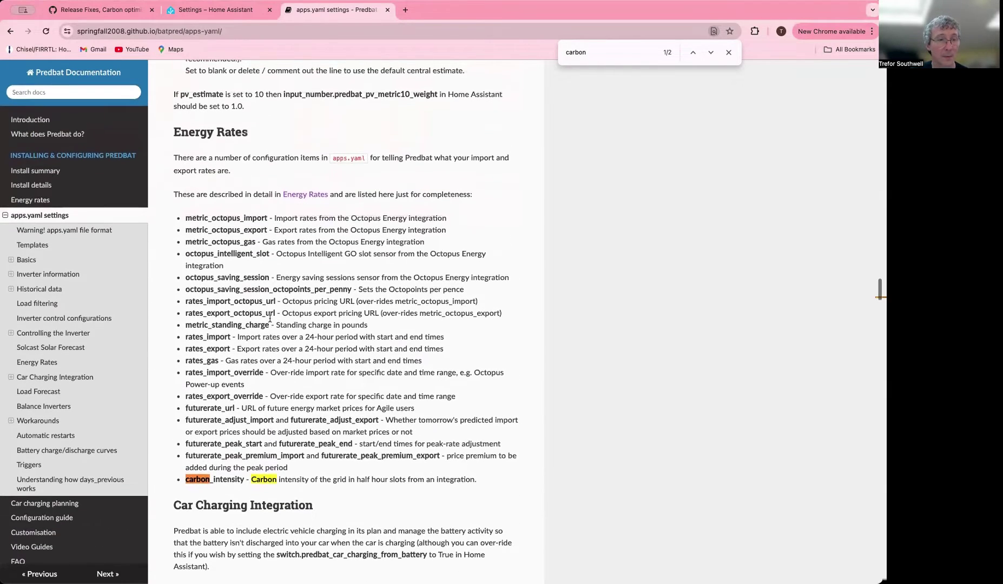
Back in Home Assistant, go to the File editor with Predbat's apps.yaml
{"action": "left_click", "coordinate": [216, 9]}
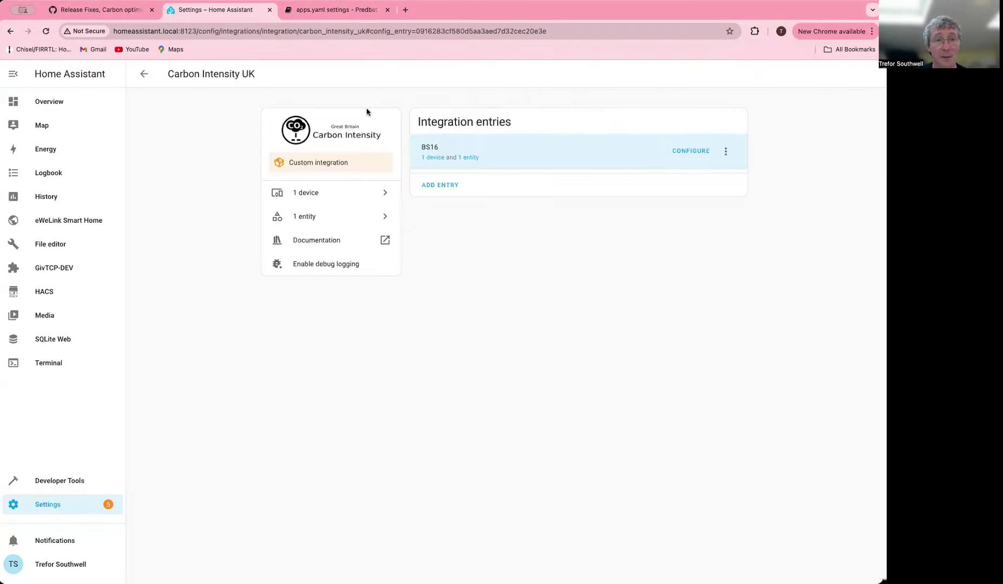
{"action": "left_click", "coordinate": [440, 161]}
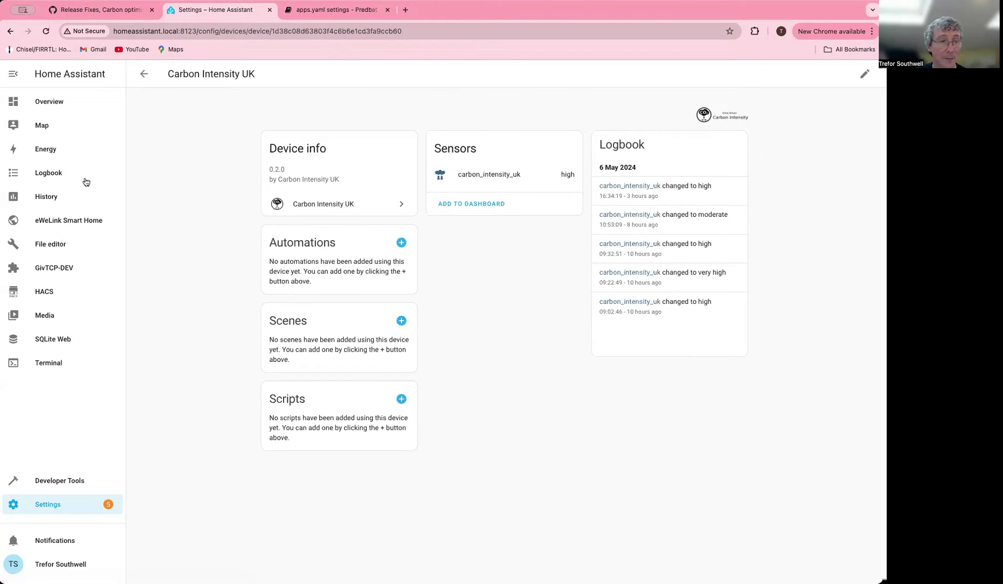
{"action": "left_click", "coordinate": [66, 246]}
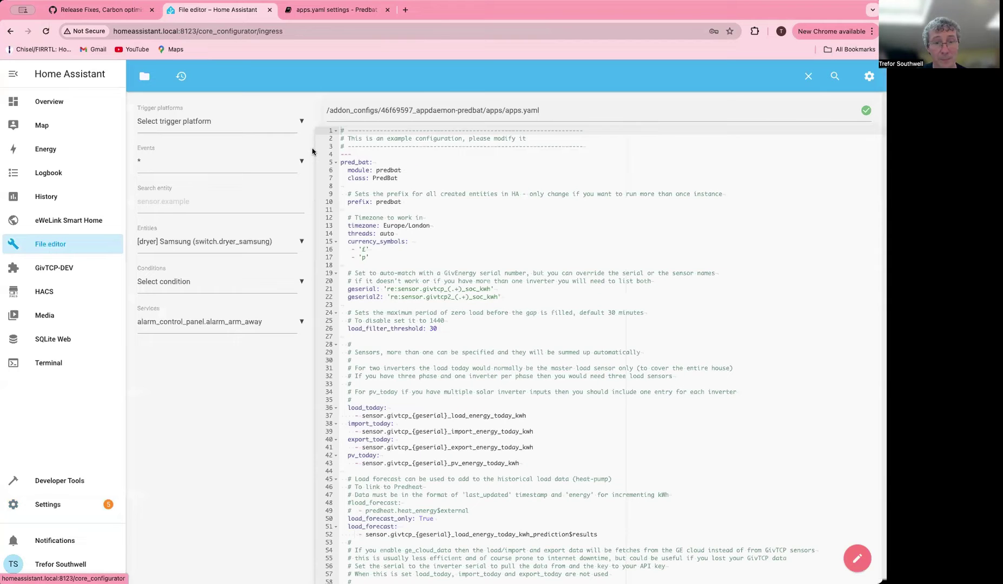
Search apps.yaml for carbon and select line 282, carbon_intensity: 're:(sensor.carbon_intensity_uk)'
{"action": "left_click", "coordinate": [497, 328]}
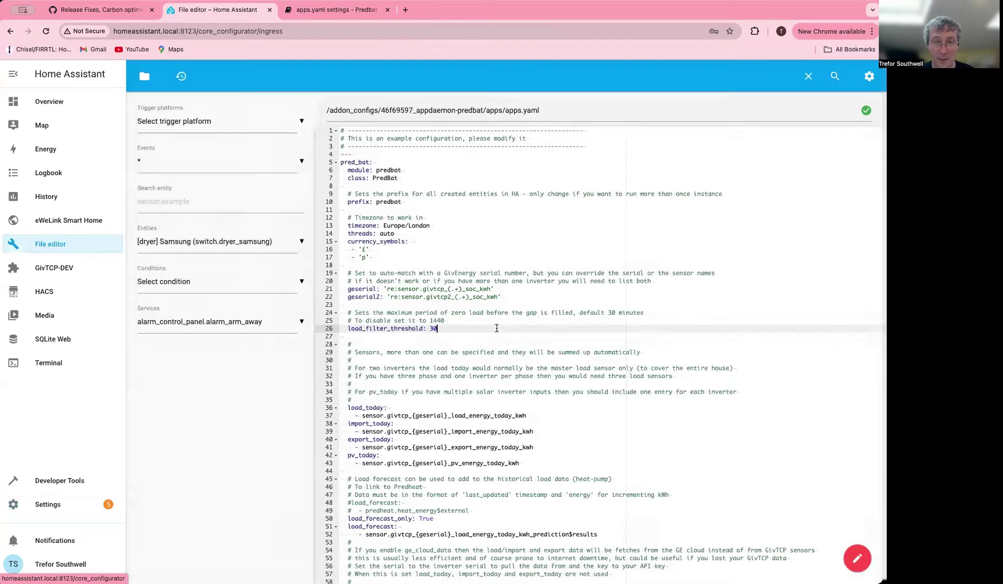
{"action": "key", "text": "super+f"}
{"action": "type", "text": "carbon"}
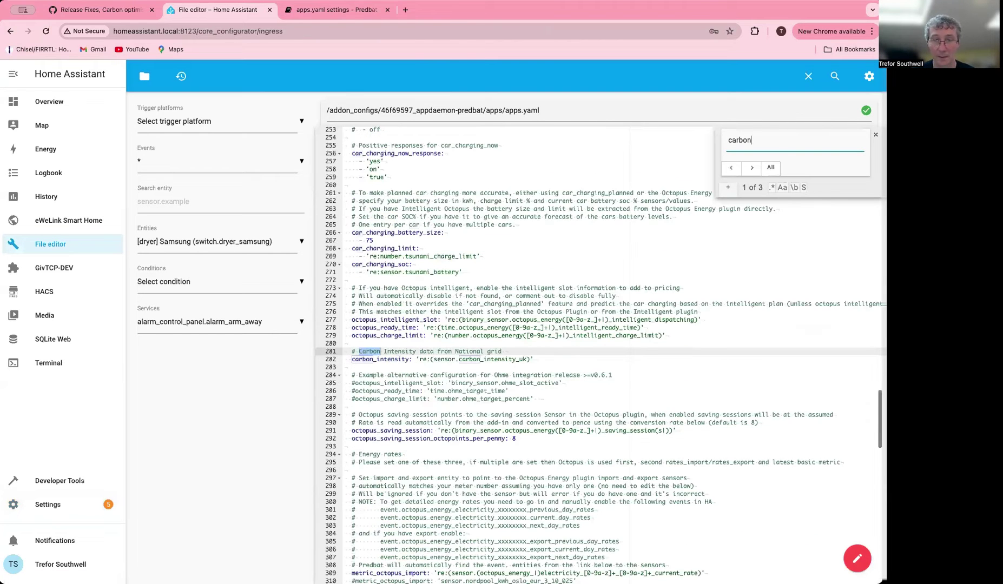
{"action": "left_click", "coordinate": [456, 359]}
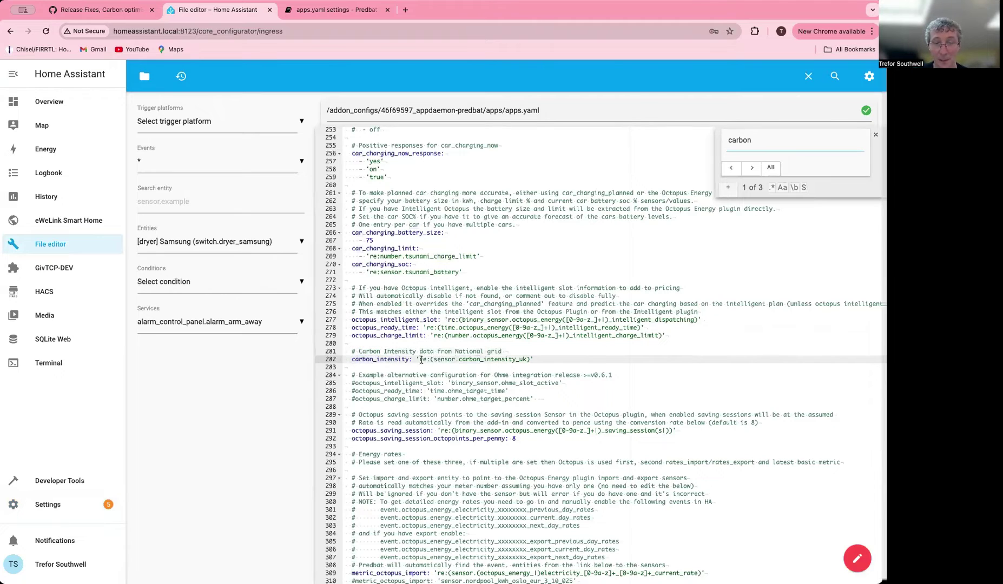
{"action": "left_click_drag", "start_coordinate": [533, 360], "coordinate": [347, 360]}
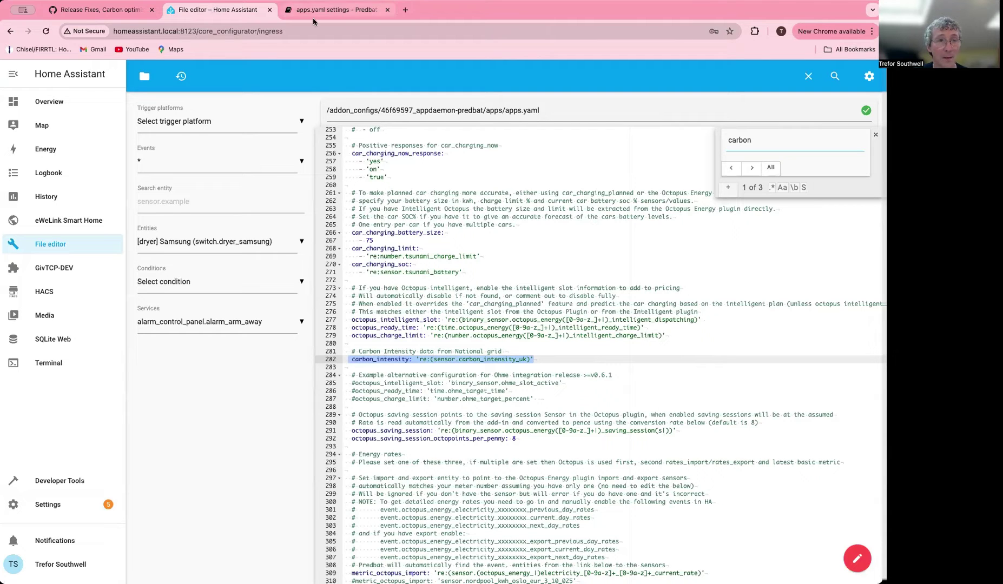
Check the Carbon optimisation release notes, then expand the Predbat dashboard's Control switches
{"action": "left_click", "coordinate": [113, 10]}
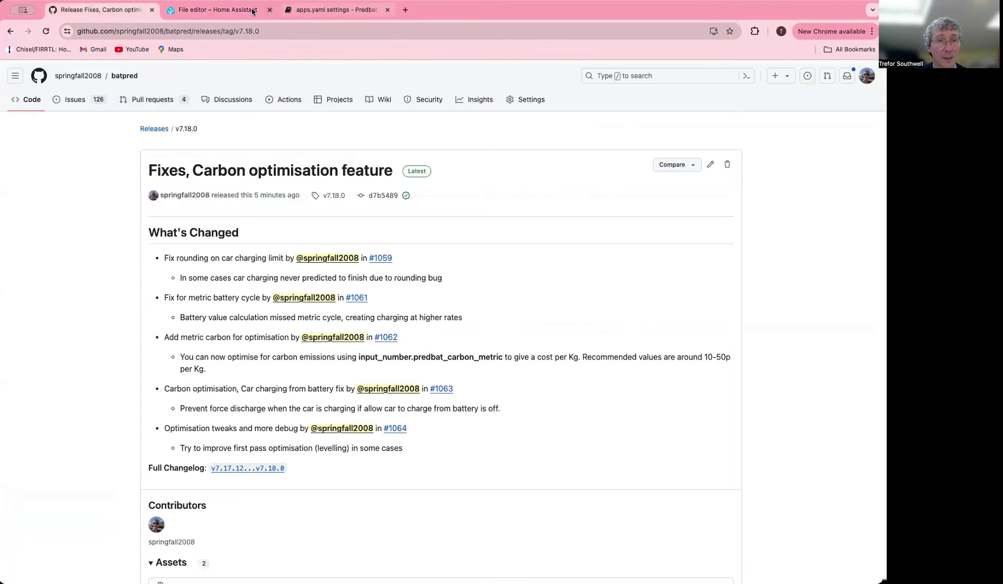
{"action": "left_click", "coordinate": [214, 10]}
{"action": "left_click", "coordinate": [64, 106]}
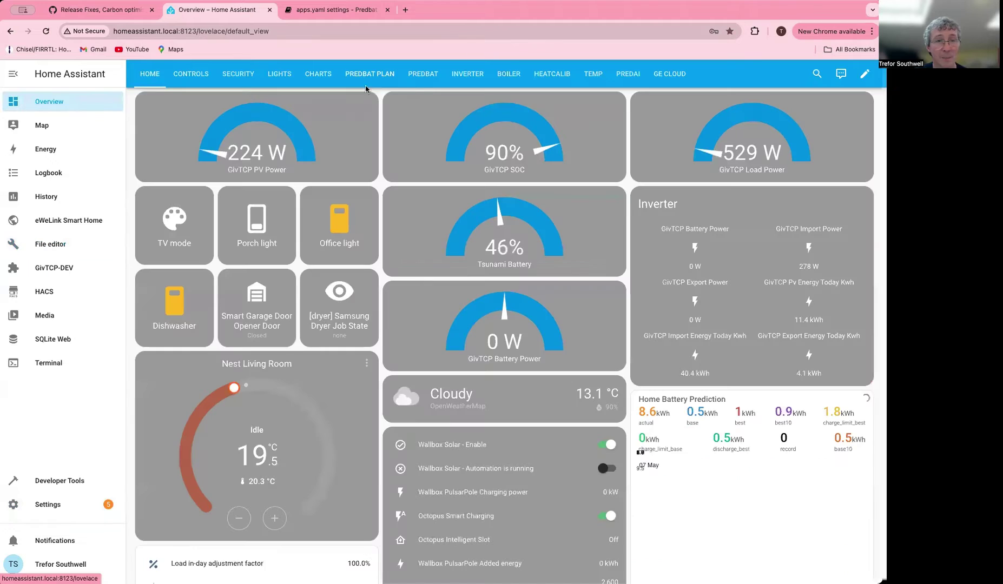
{"action": "left_click", "coordinate": [429, 78]}
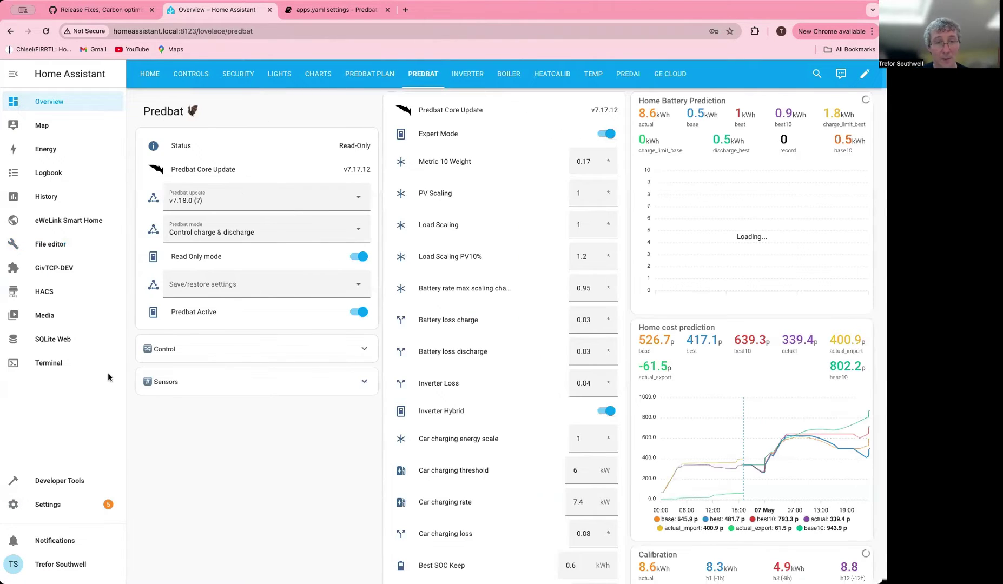
{"action": "left_click", "coordinate": [204, 353]}
{"action": "left_click", "coordinate": [189, 409]}
{"action": "scroll", "coordinate": [225, 415], "scroll_direction": "down", "scroll_amount": 1}
{"action": "scroll", "coordinate": [225, 414], "scroll_direction": "down", "scroll_amount": 2}
Find the carbon enable switch and show the Predbat plan with CO2 g/kWh and kg columns
{"action": "key", "text": "ctrl+f"}
{"action": "type", "text": "carb"}
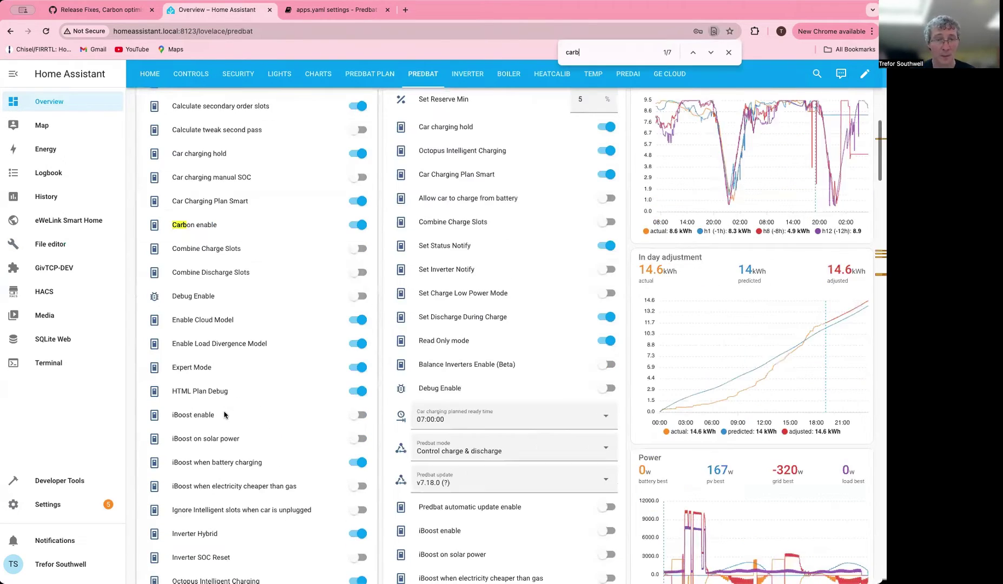
{"action": "type", "text": "on"}
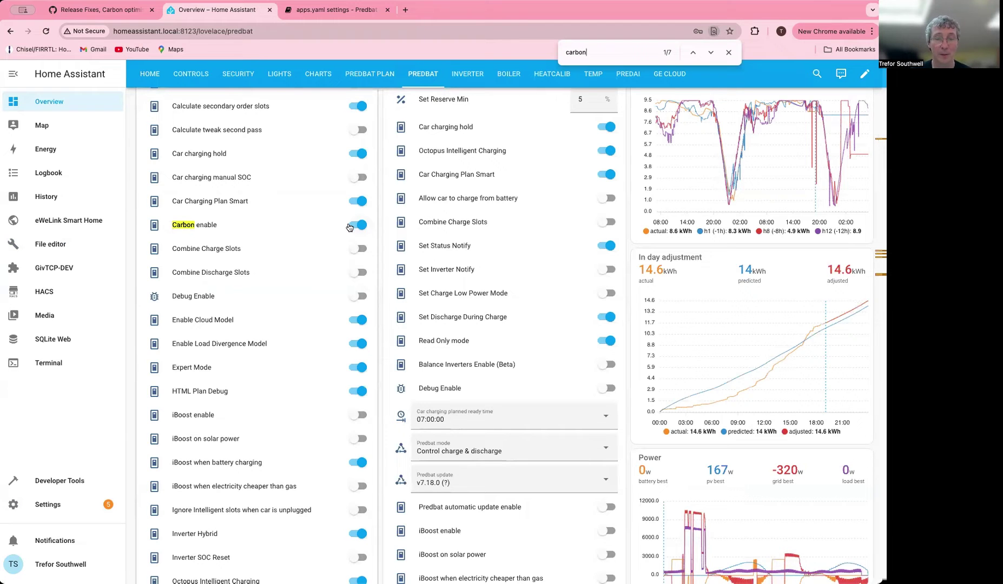
{"action": "left_click", "coordinate": [377, 74]}
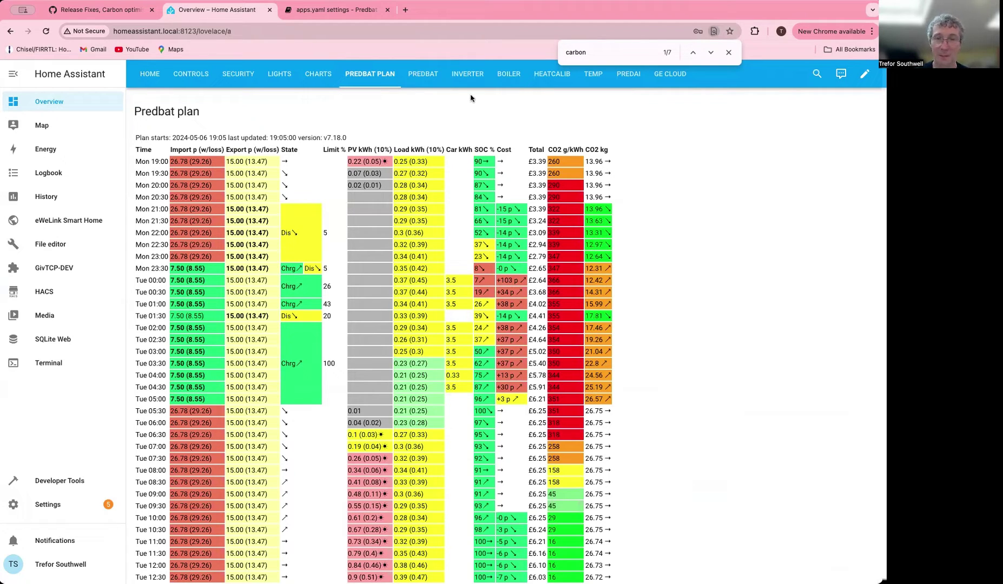
Close the find bar and review the plan, carbon falling from 260 to 16 g/kWh by Tue 11:00
{"action": "left_click", "coordinate": [729, 53]}
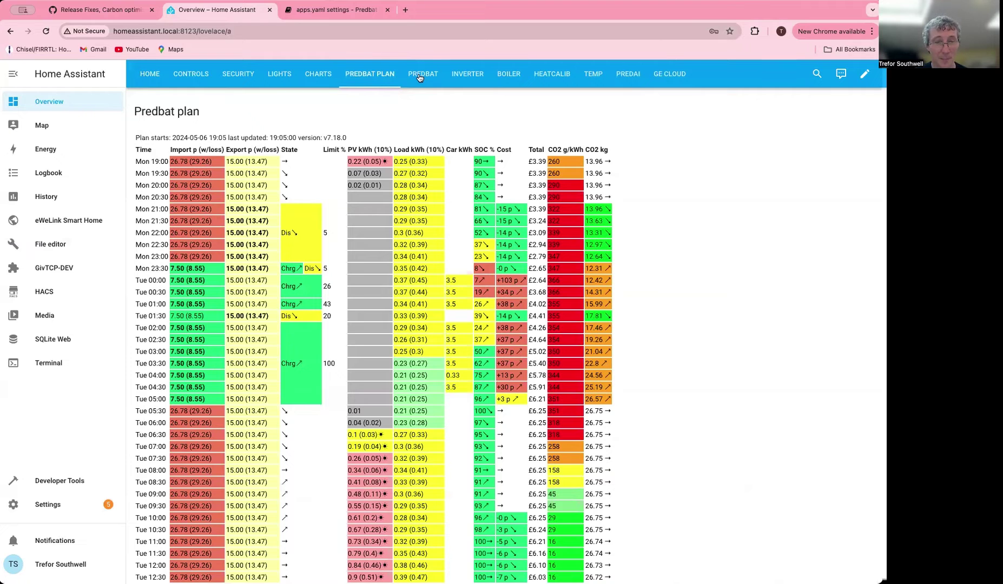
{"action": "scroll", "coordinate": [419, 77], "scroll_direction": "down", "scroll_amount": 5}
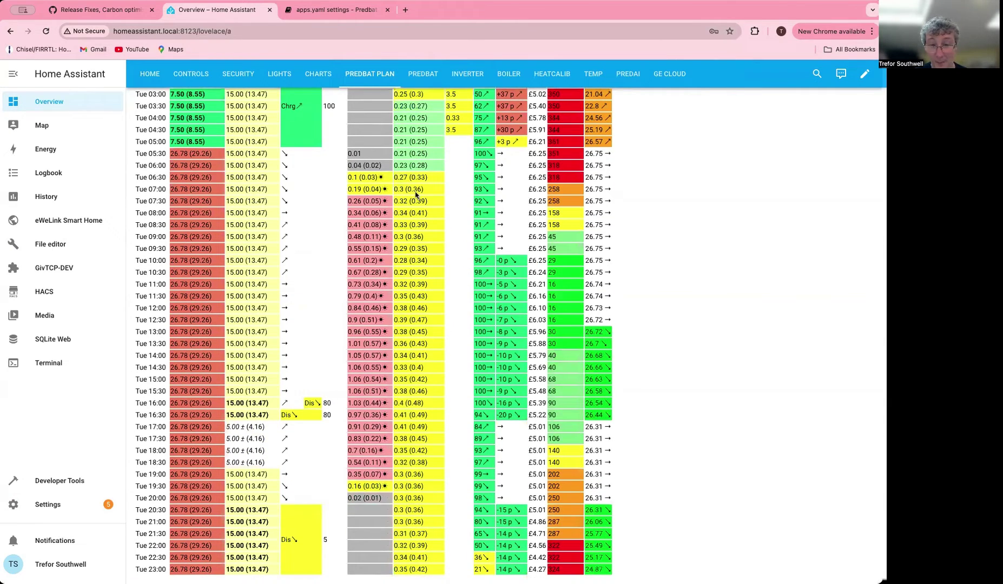
{"action": "scroll", "coordinate": [415, 191], "scroll_direction": "up", "scroll_amount": 3}
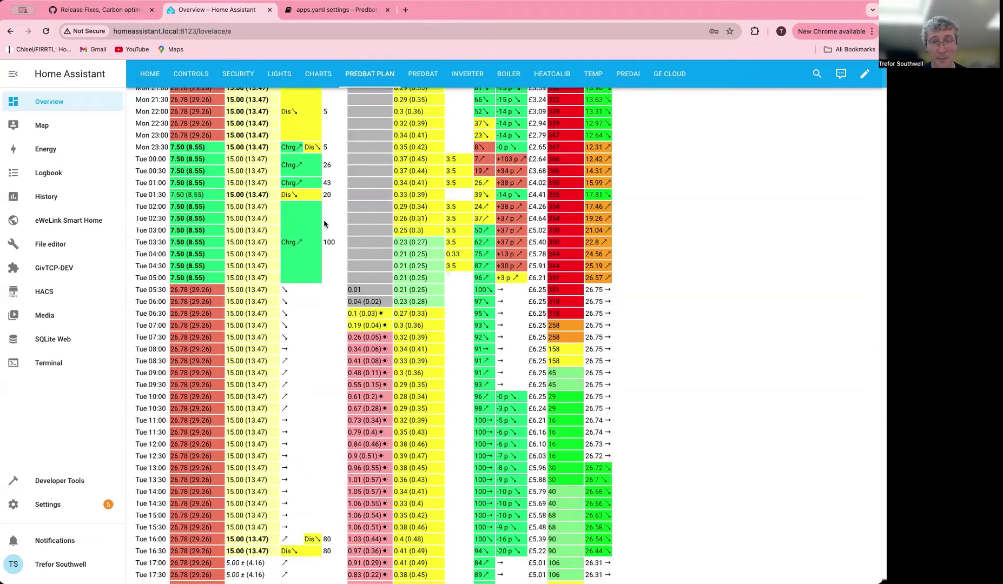
{"action": "scroll", "coordinate": [332, 244], "scroll_direction": "down", "scroll_amount": 3}
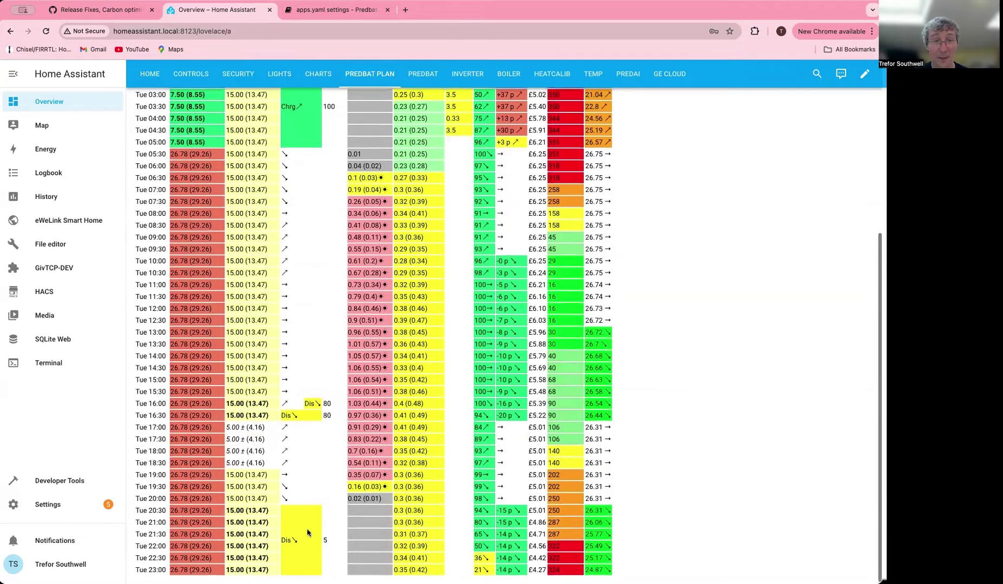
{"action": "scroll", "coordinate": [308, 532], "scroll_direction": "up", "scroll_amount": 5}
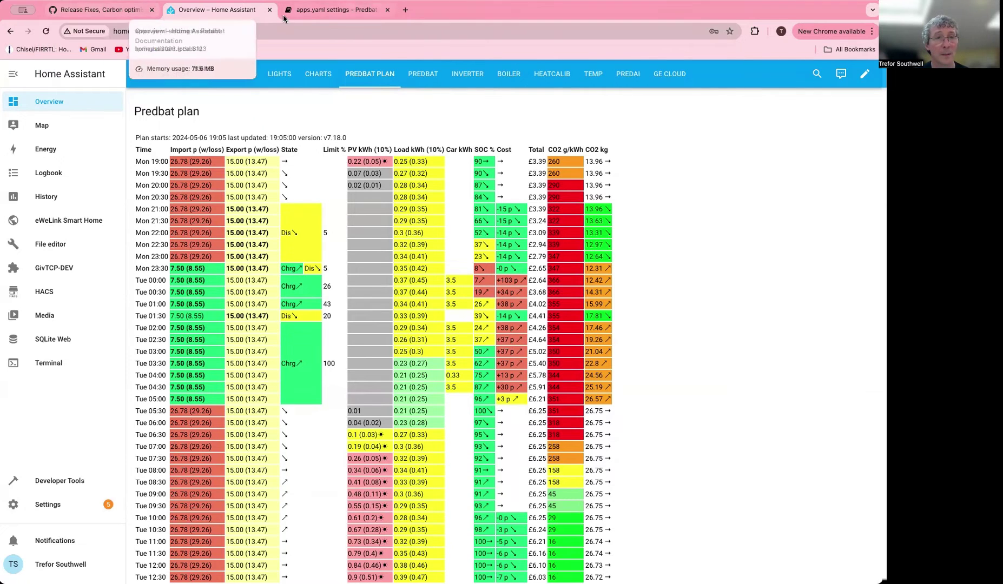
Set Carbon Metric to 10 under Predbat's Input Variables and view the recalculated plan
{"action": "left_click", "coordinate": [424, 74]}
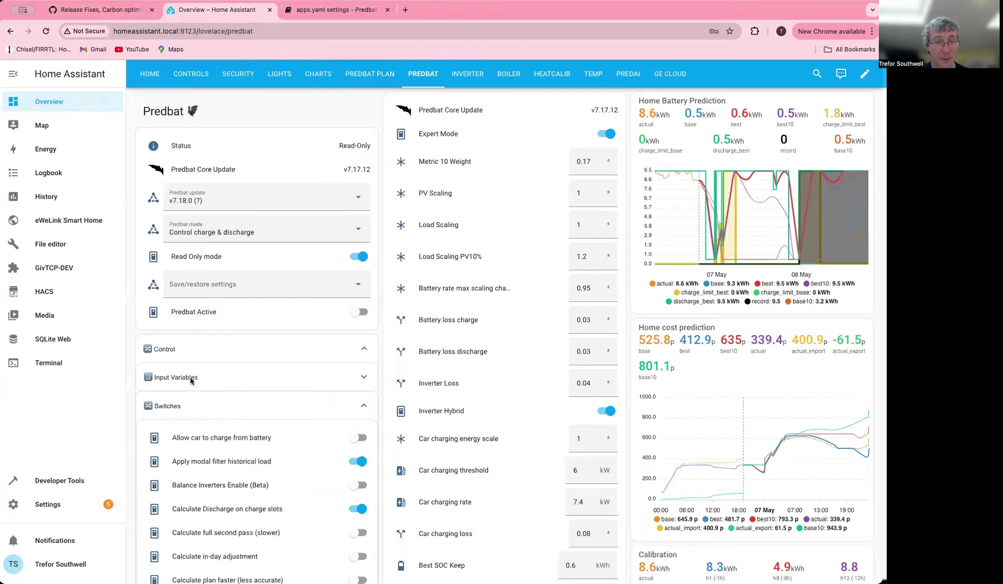
{"action": "left_click", "coordinate": [198, 382]}
{"action": "key", "text": "super+f"}
{"action": "type", "text": "carbon"}
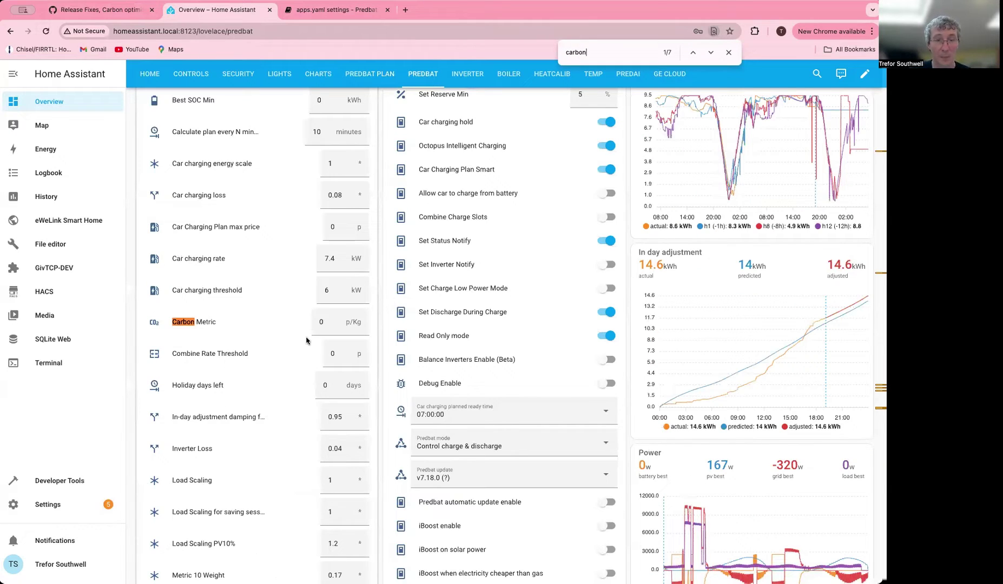
{"action": "left_click", "coordinate": [333, 321]}
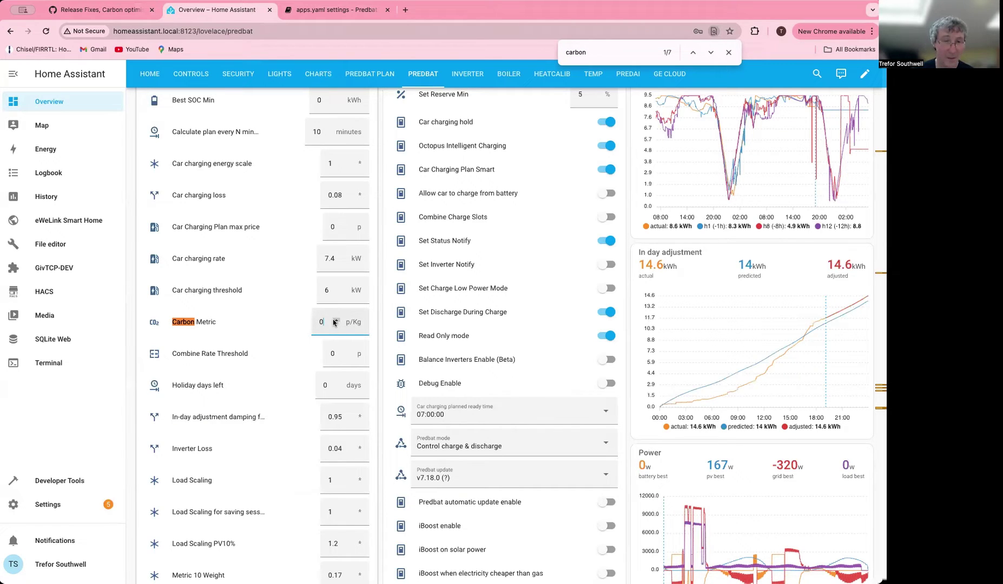
{"action": "key", "text": "BackSpace"}
{"action": "type", "text": "10"}
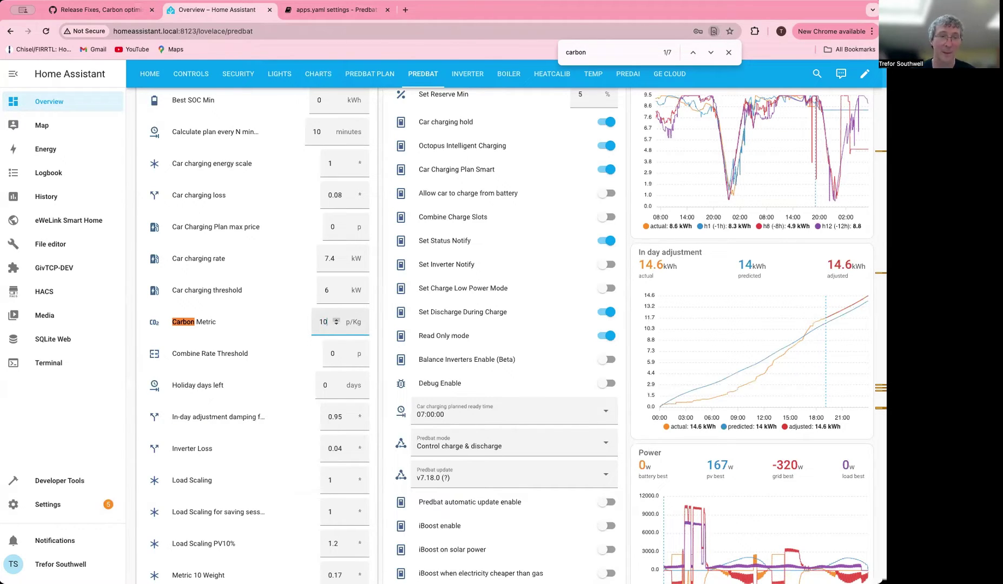
{"action": "left_click", "coordinate": [144, 337]}
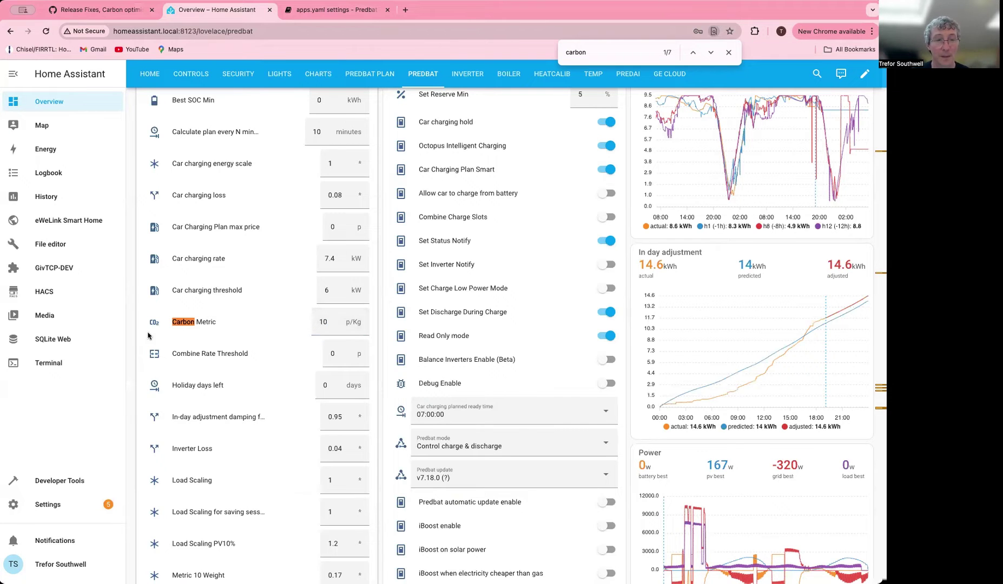
{"action": "scroll", "coordinate": [211, 346], "scroll_direction": "up", "scroll_amount": 15}
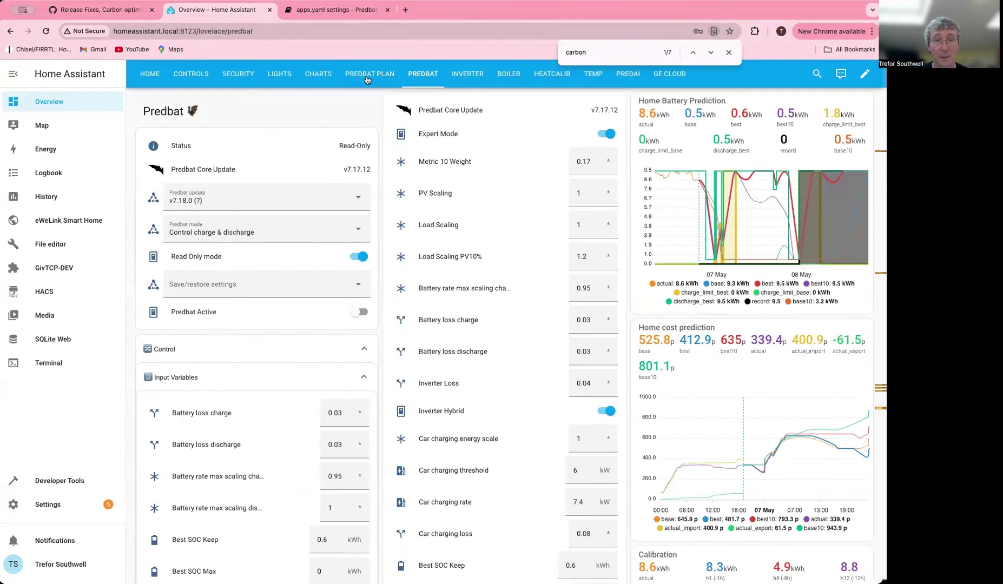
{"action": "left_click", "coordinate": [370, 74]}
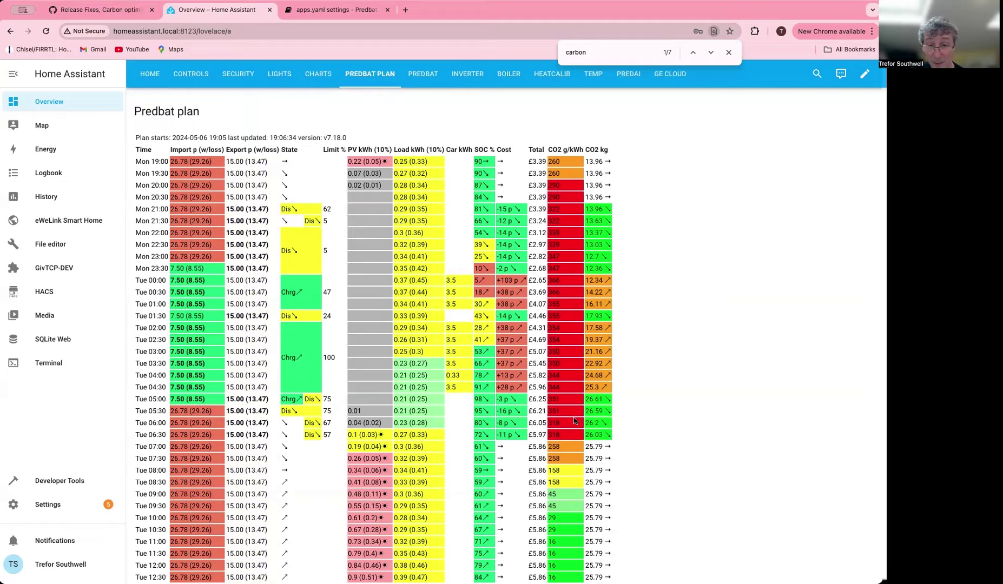
Scroll through the refreshed plan, noting Tuesday discharges at 05:00–06:30, 16:00 and from 20:30
{"action": "scroll", "coordinate": [485, 437], "scroll_direction": "down", "scroll_amount": 5}
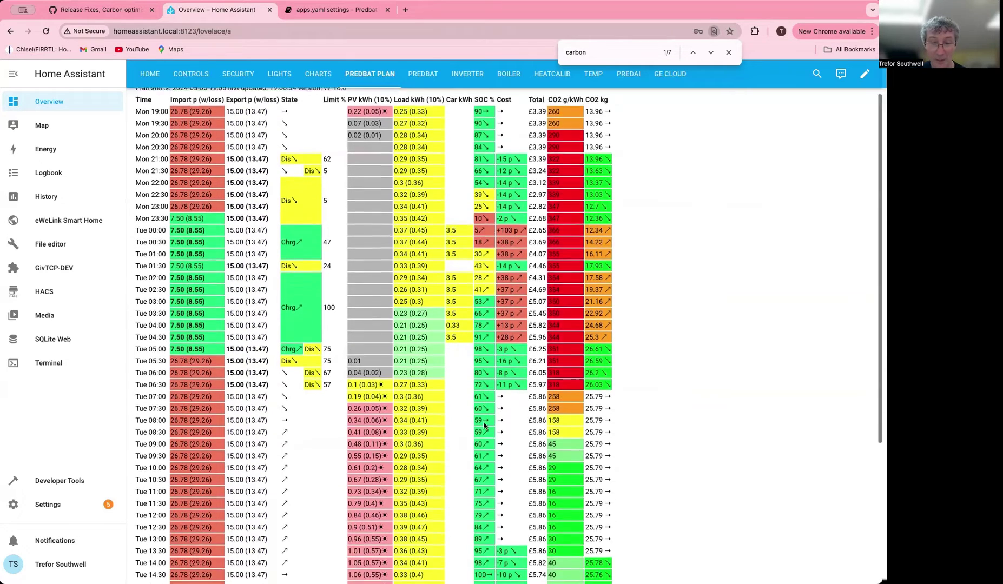
{"action": "scroll", "coordinate": [420, 374], "scroll_direction": "down", "scroll_amount": 1}
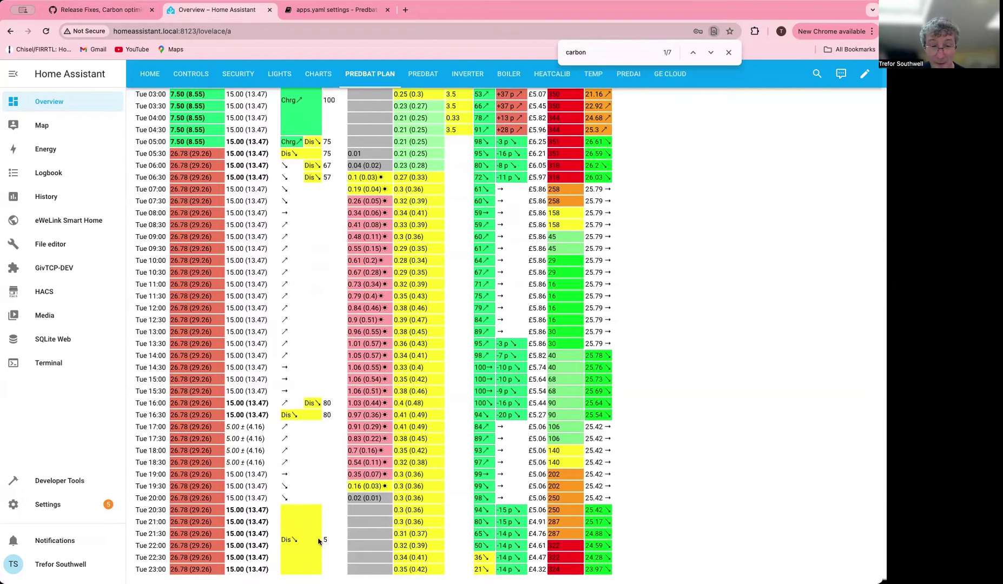
{"action": "scroll", "coordinate": [433, 521], "scroll_direction": "up", "scroll_amount": 1}
{"action": "scroll", "coordinate": [432, 520], "scroll_direction": "up", "scroll_amount": 3}
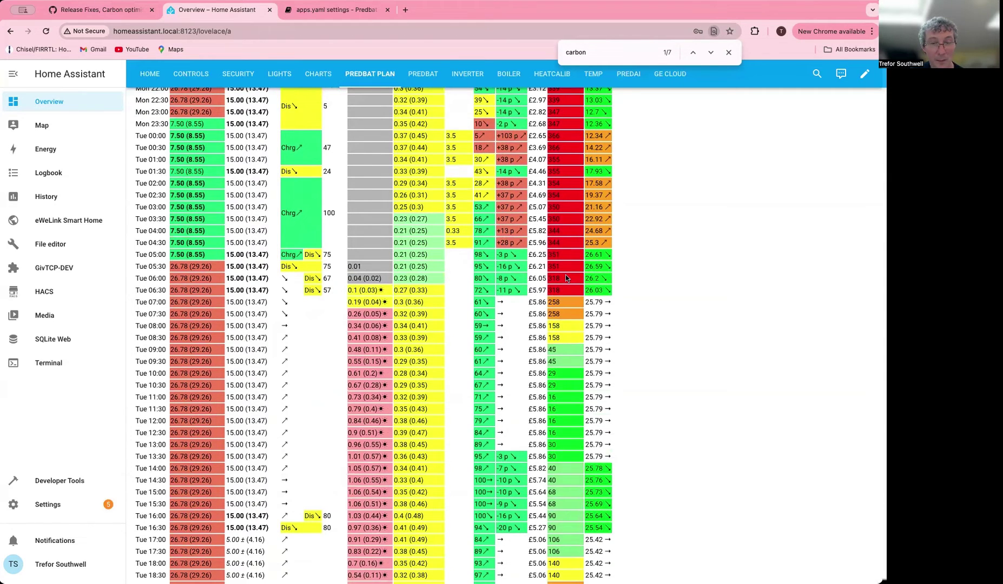
{"action": "scroll", "coordinate": [566, 278], "scroll_direction": "up", "scroll_amount": 5}
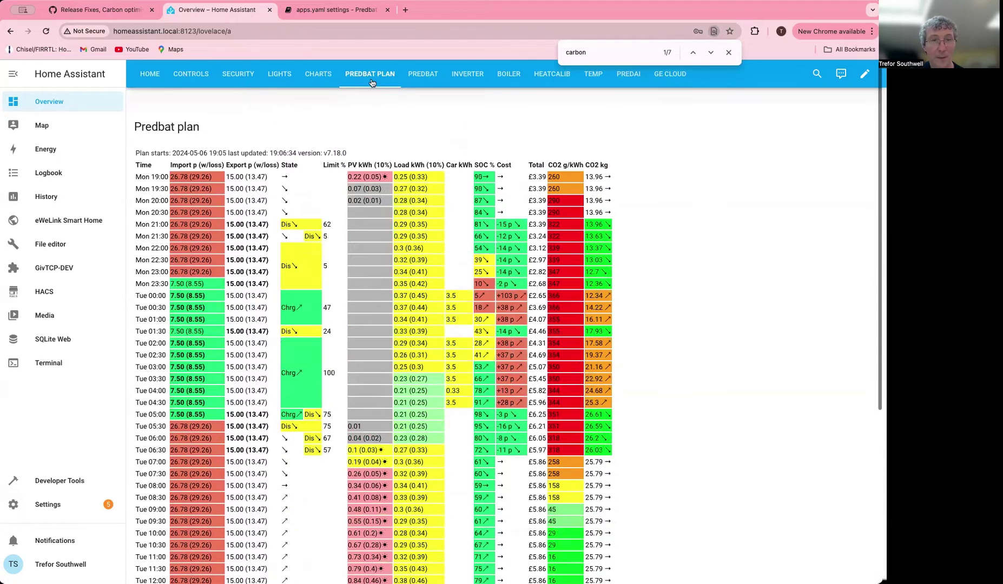
Change Carbon Metric to 50 p/Kg and view the plan totalling £5.36 and 24.01 kg CO2
{"action": "left_click", "coordinate": [421, 75]}
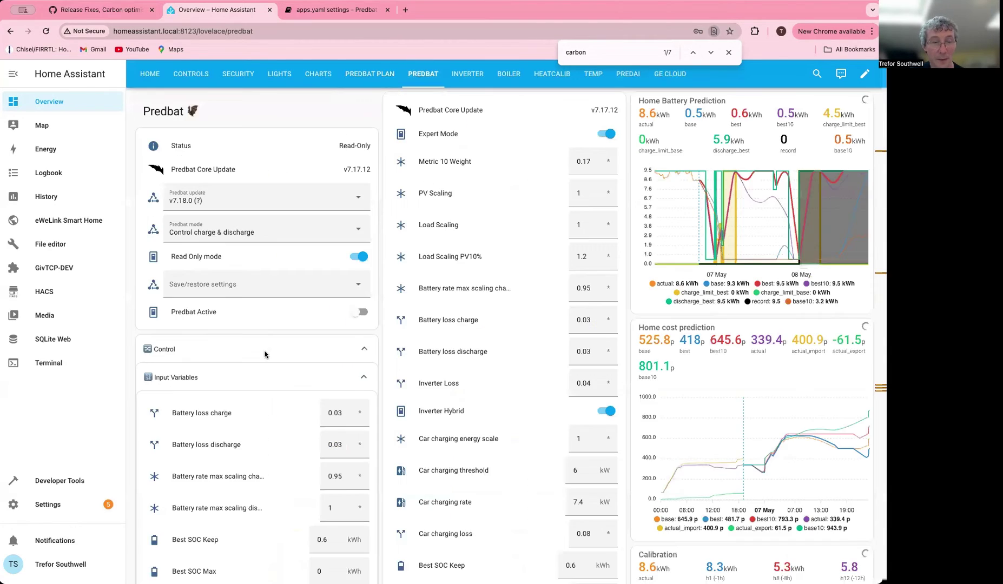
{"action": "scroll", "coordinate": [258, 344], "scroll_direction": "down", "scroll_amount": 7}
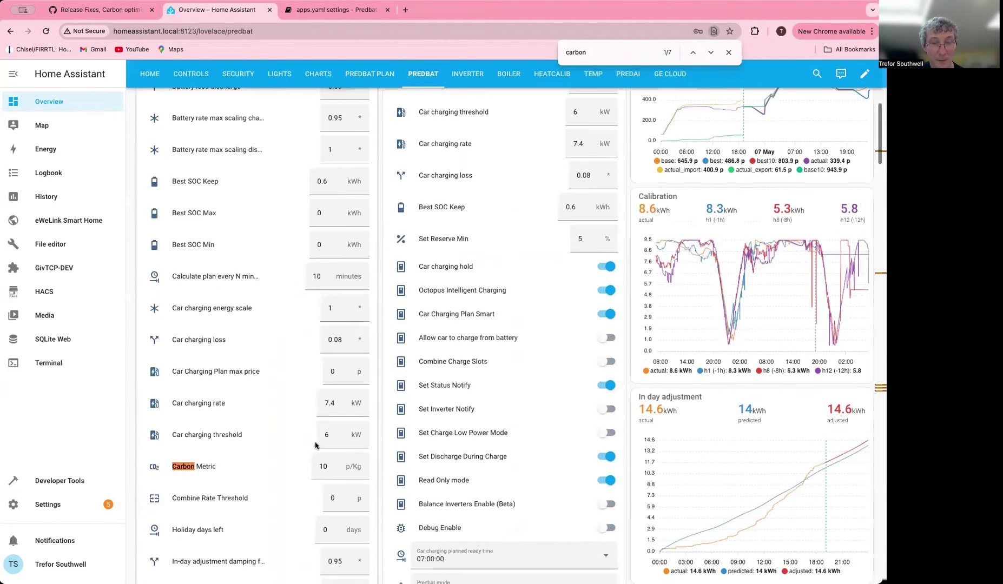
{"action": "double_click", "coordinate": [323, 466]}
{"action": "type", "text": "50"}
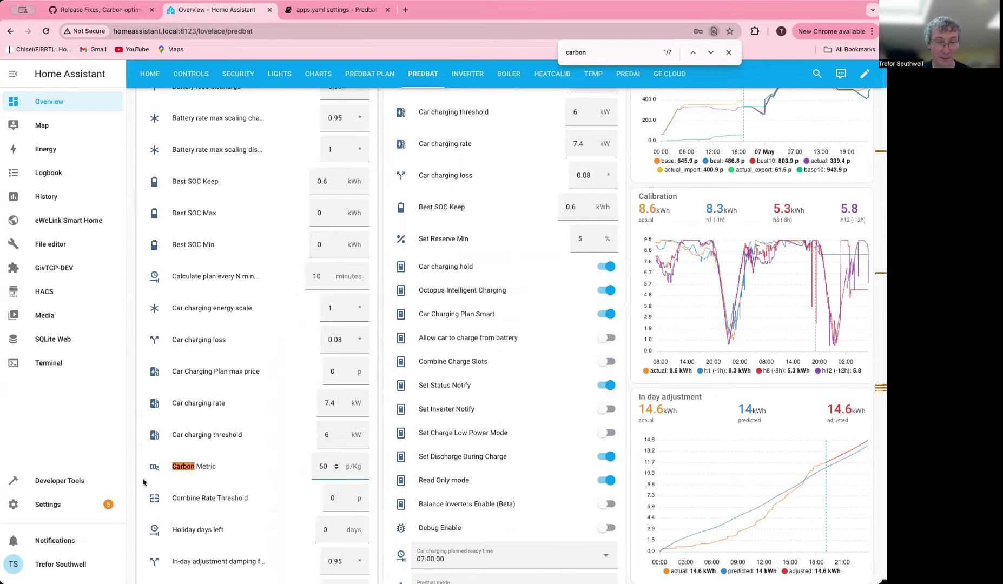
{"action": "left_click", "coordinate": [370, 73]}
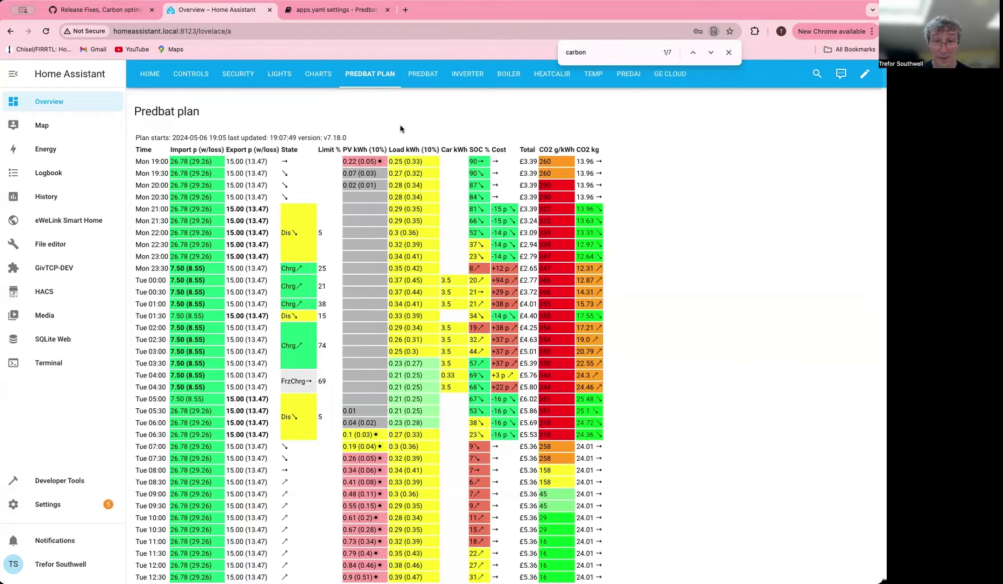
{"action": "scroll", "coordinate": [363, 286], "scroll_direction": "down", "scroll_amount": 3}
{"action": "scroll", "coordinate": [363, 285], "scroll_direction": "down", "scroll_amount": 1}
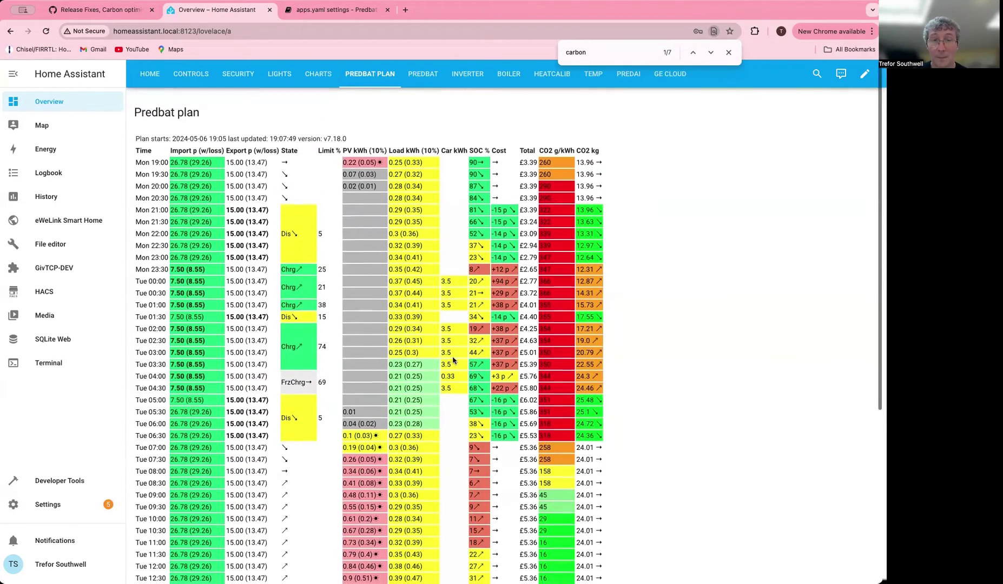
{"action": "scroll", "coordinate": [500, 316], "scroll_direction": "down", "scroll_amount": 4}
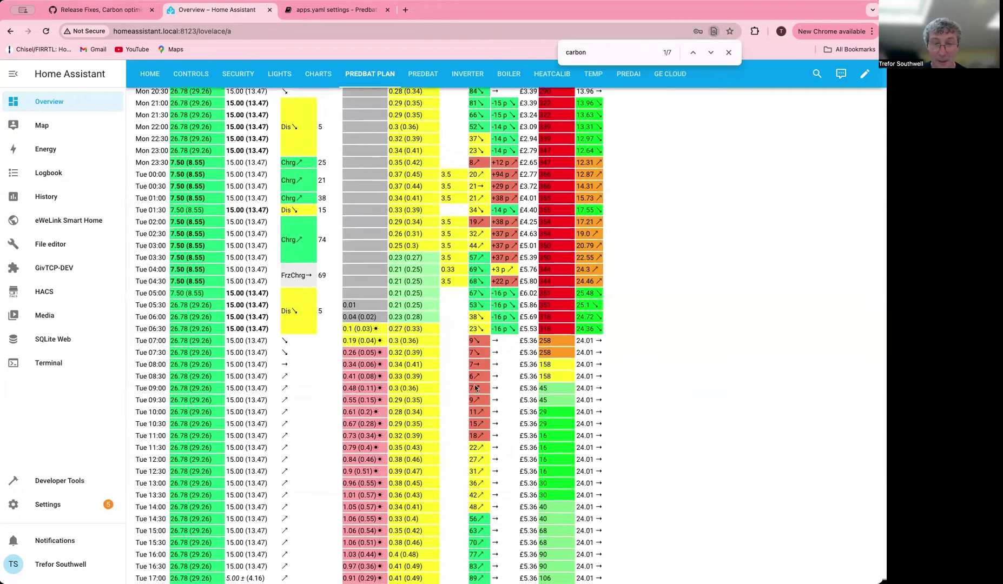
{"action": "scroll", "coordinate": [499, 407], "scroll_direction": "down", "scroll_amount": 3}
{"action": "scroll", "coordinate": [500, 407], "scroll_direction": "down", "scroll_amount": 5}
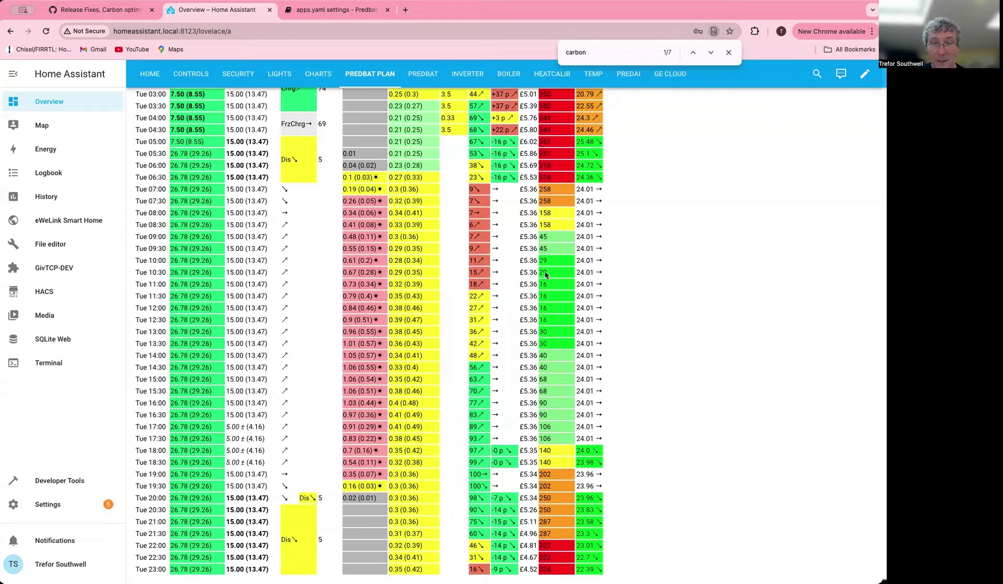
{"action": "scroll", "coordinate": [545, 276], "scroll_direction": "up", "scroll_amount": 5}
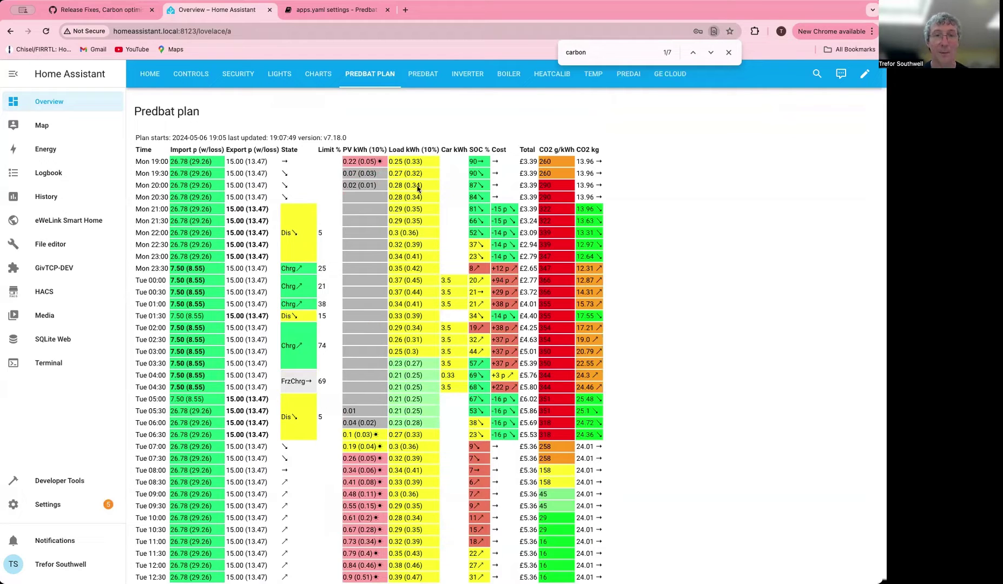
Replace the Carbon Metric value of 50 with 10 p/Kg on the Predbat dashboard
{"action": "left_click", "coordinate": [424, 75]}
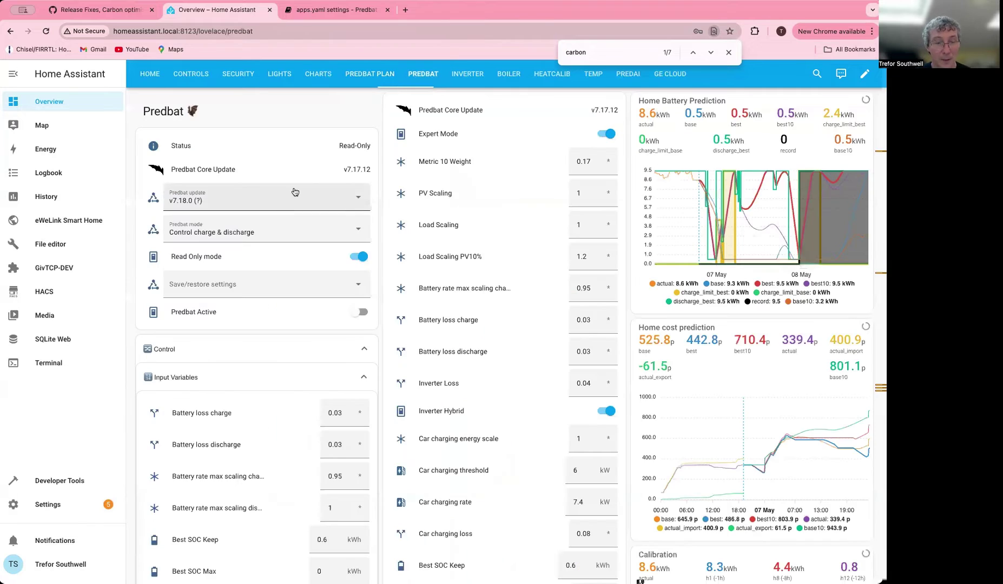
{"action": "scroll", "coordinate": [298, 206], "scroll_direction": "down", "scroll_amount": 7}
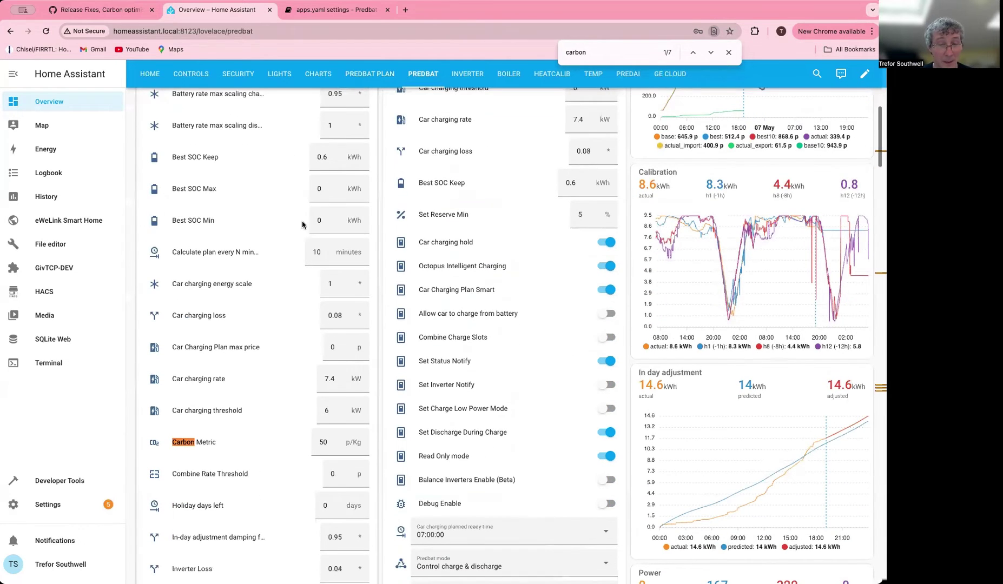
{"action": "double_click", "coordinate": [323, 443]}
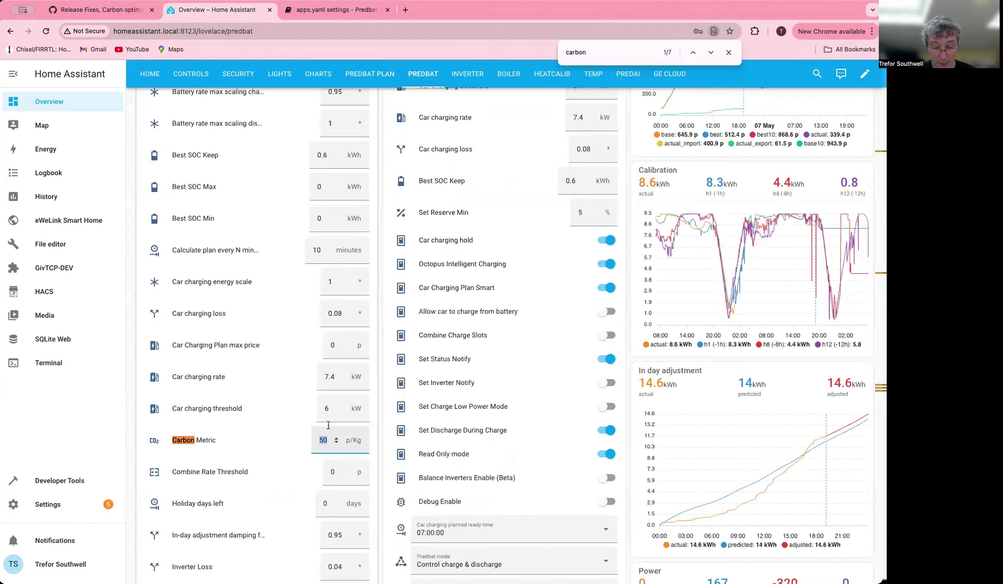
{"action": "type", "text": "10"}
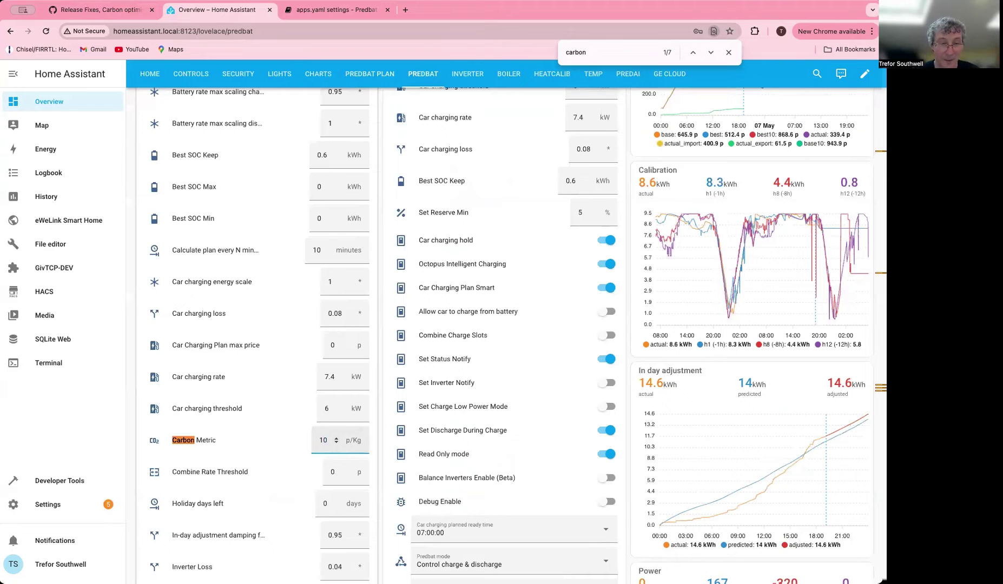
{"action": "left_click", "coordinate": [126, 466]}
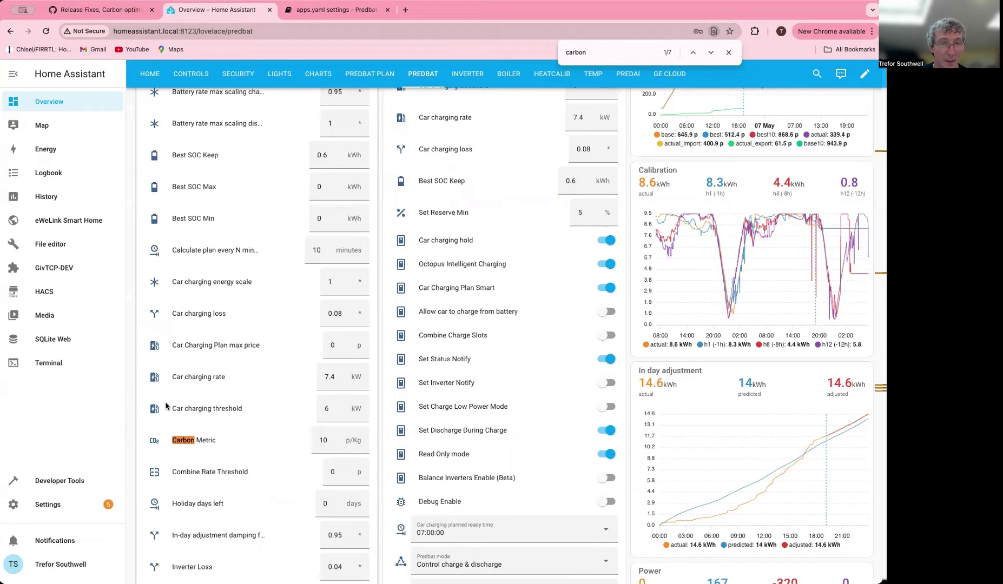
Find Metric Battery Cycle Cost with a 'cycle' page search and confirm it reads 0.5 p/kWh
{"action": "scroll", "coordinate": [166, 406], "scroll_direction": "up", "scroll_amount": 5}
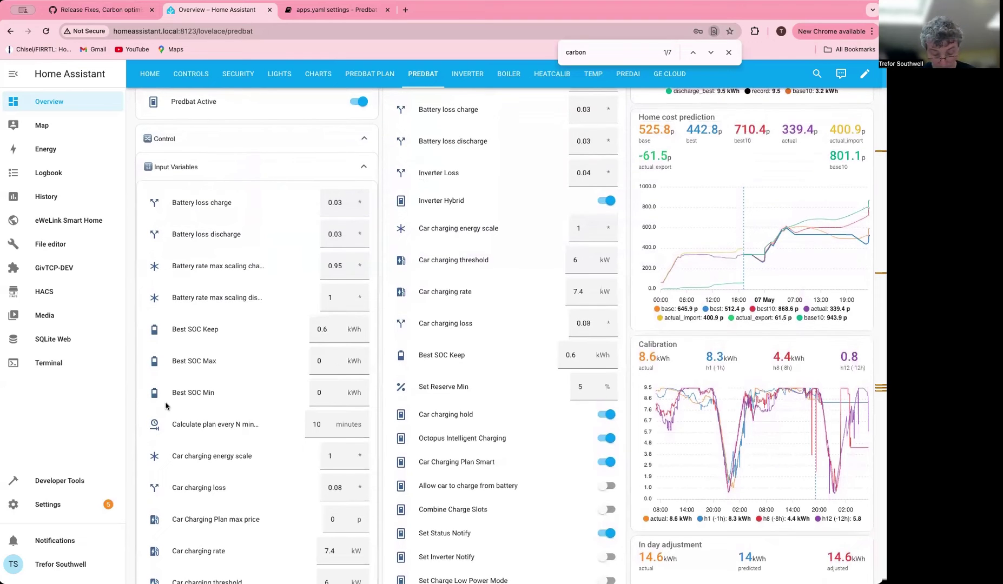
{"action": "key", "text": "ctrl+f"}
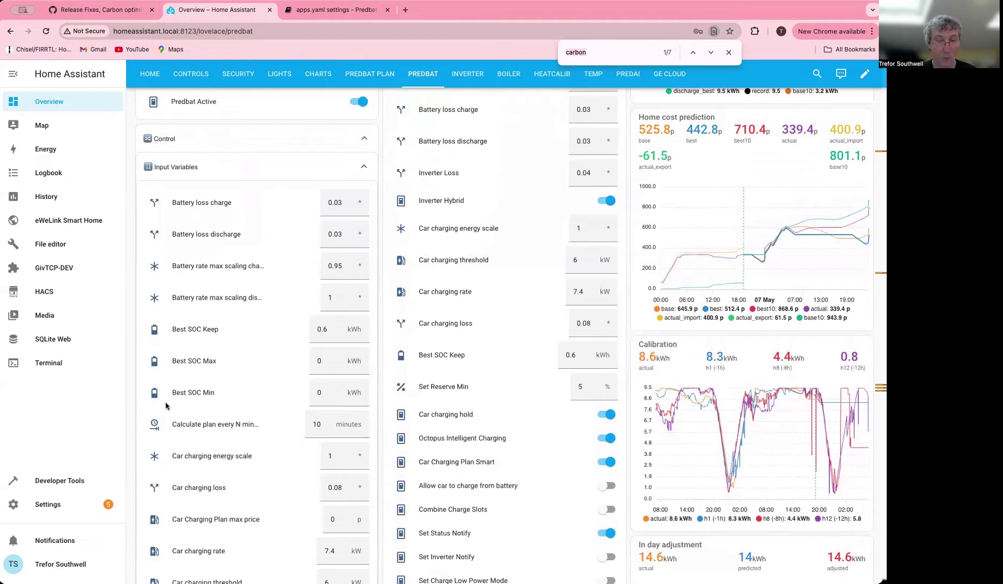
{"action": "type", "text": "cycle"}
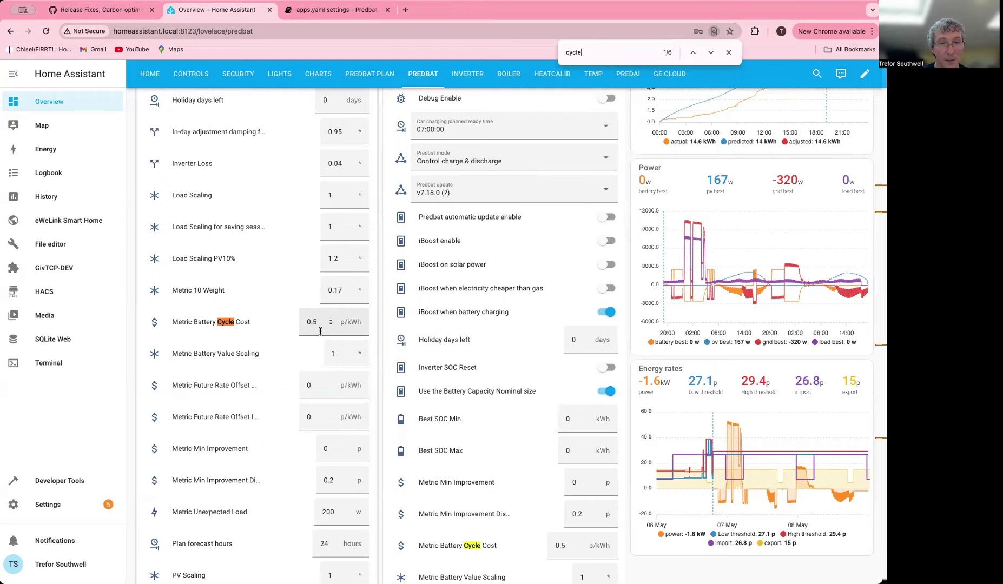
{"action": "scroll", "coordinate": [320, 331], "scroll_direction": "up", "scroll_amount": 10}
Show the Predbat plan table, scroll through the whole plan, and close the page search bar
{"action": "left_click", "coordinate": [369, 73]}
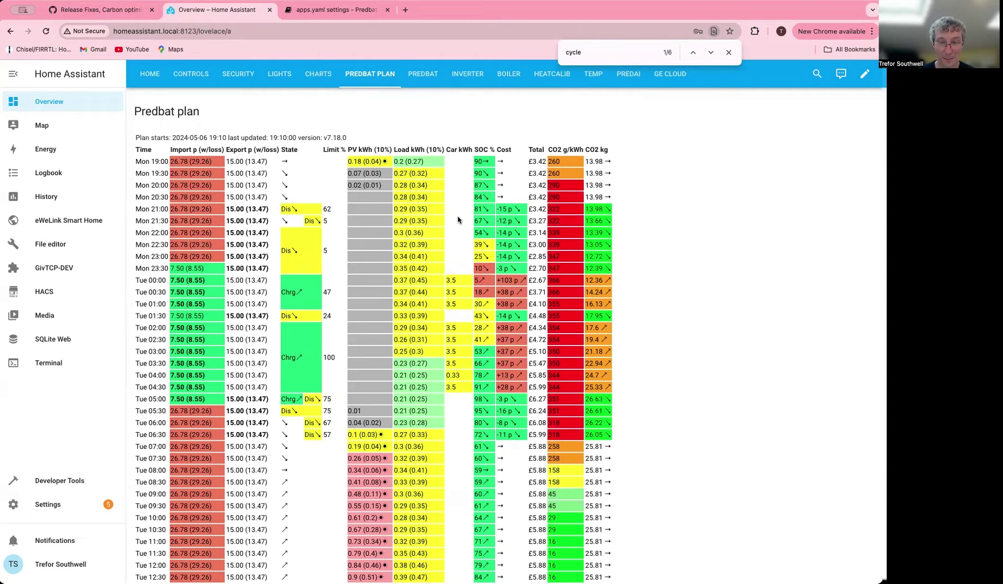
{"action": "scroll", "coordinate": [457, 220], "scroll_direction": "down", "scroll_amount": 5}
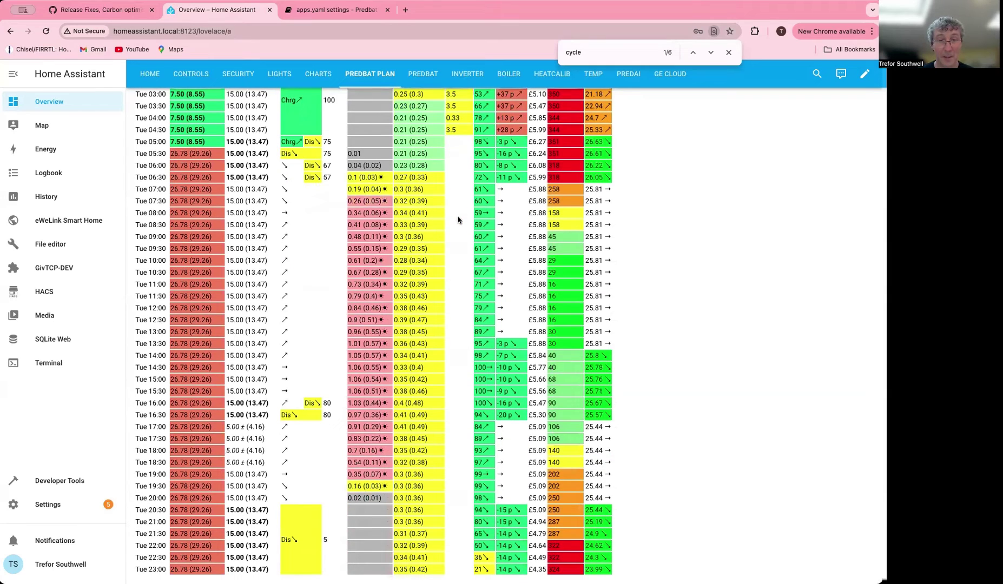
{"action": "scroll", "coordinate": [458, 220], "scroll_direction": "up", "scroll_amount": 5}
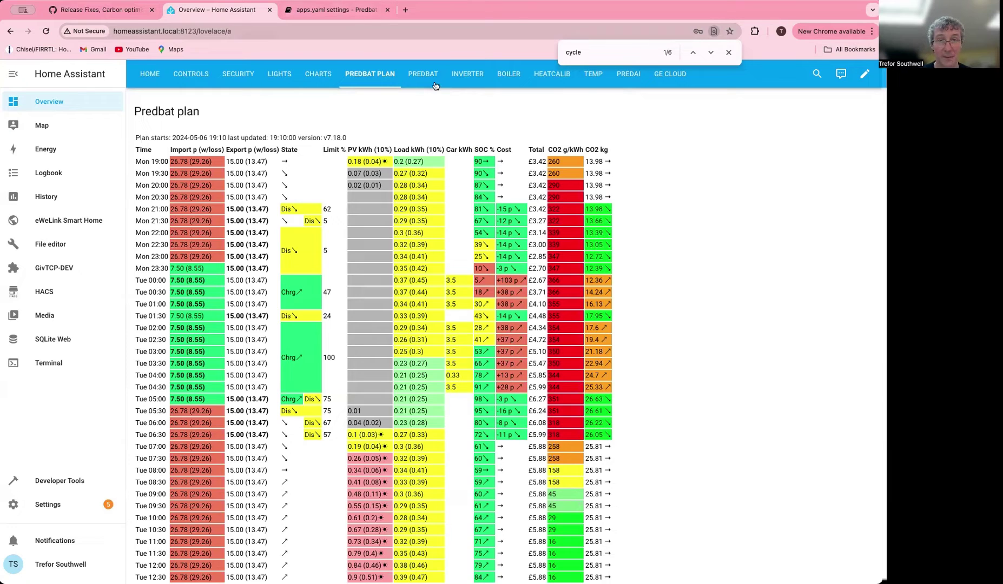
{"action": "left_click", "coordinate": [728, 52]}
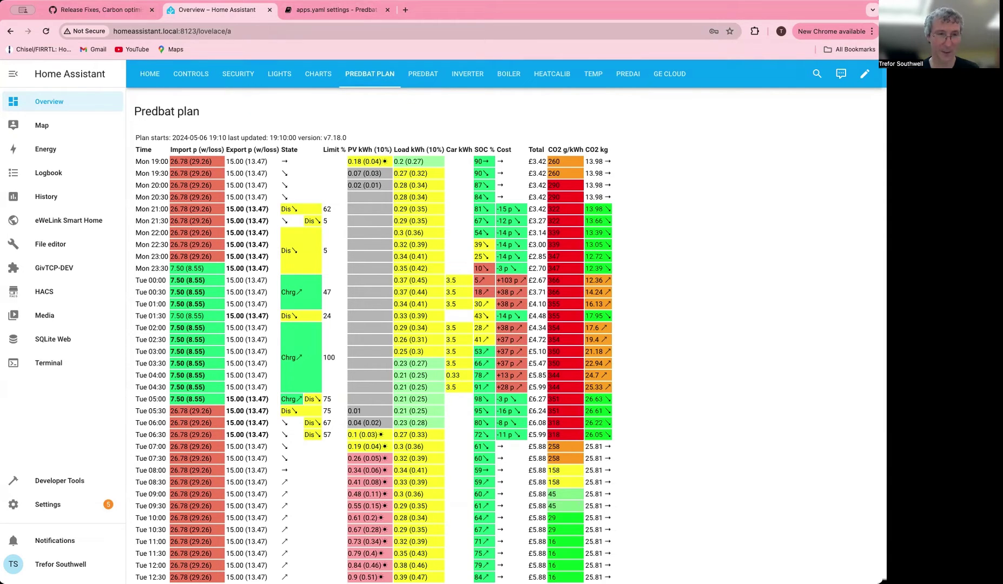
Bring up the batpred v7.18.0 'Fixes, Carbon optimisation feature' release notes on GitHub
{"action": "left_click", "coordinate": [123, 10]}
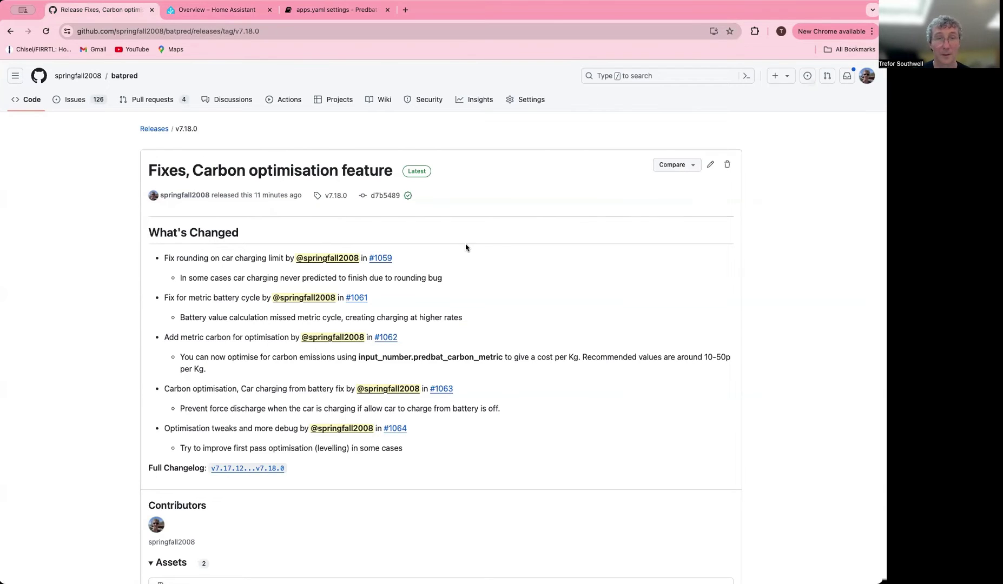
On the Predbat settings dashboard, collapse Input Variables and expand the Switches list
{"action": "left_click", "coordinate": [254, 10]}
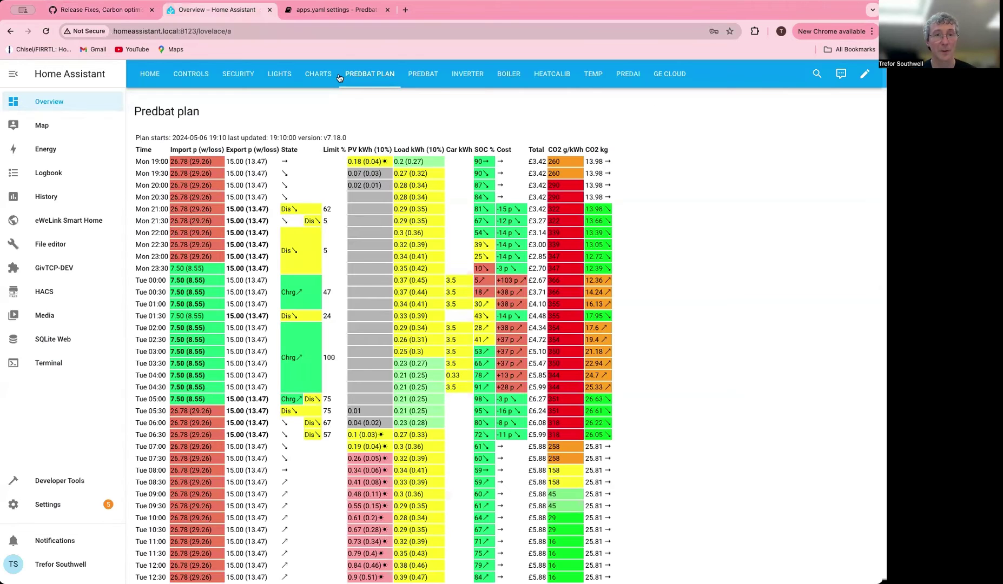
{"action": "left_click", "coordinate": [431, 79]}
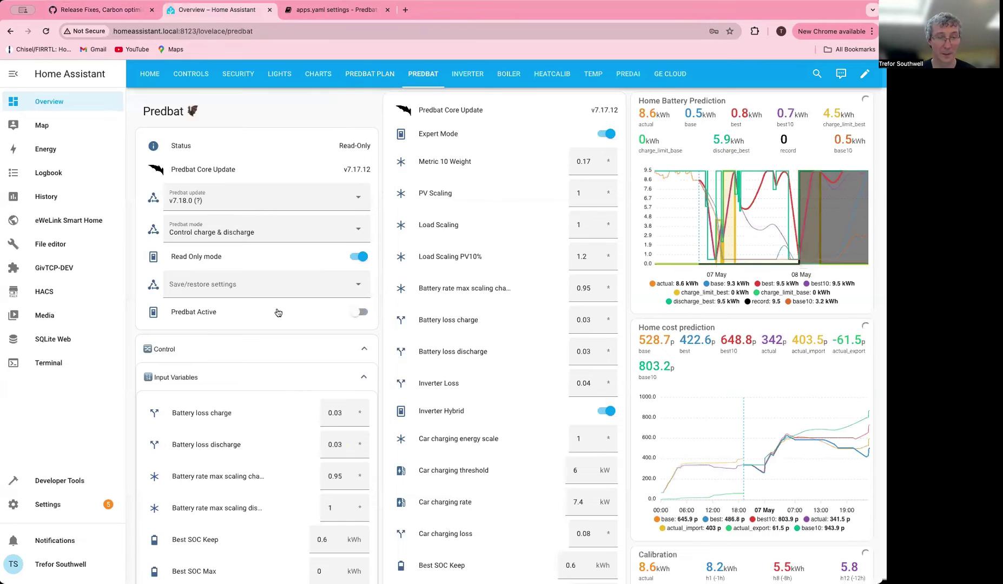
{"action": "left_click", "coordinate": [183, 377]}
{"action": "left_click", "coordinate": [182, 403]}
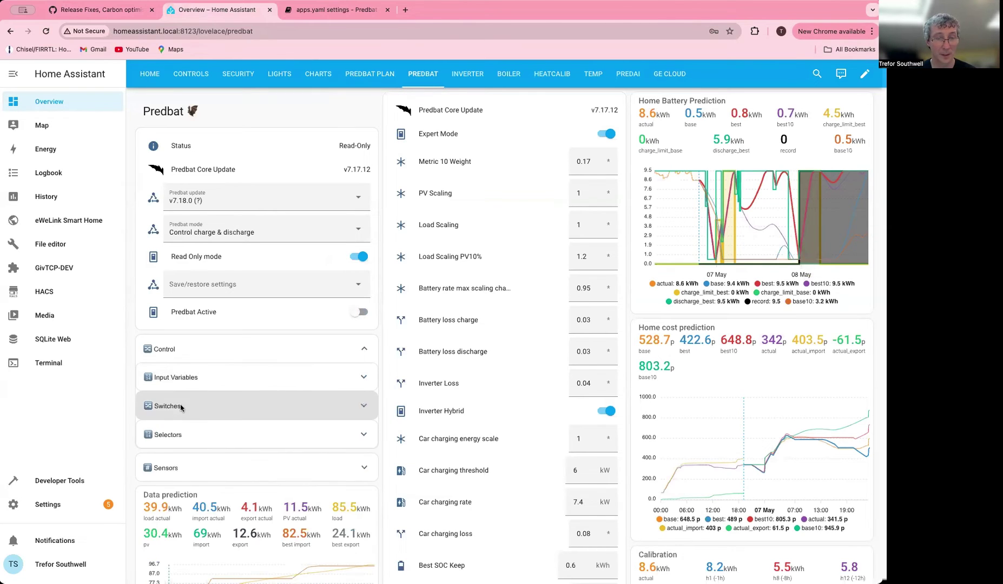
{"action": "left_click", "coordinate": [182, 405]}
Search 'allow' to confirm Allow car to charge from battery is off, then return to the plan
{"action": "key", "text": "super+f"}
{"action": "type", "text": "allow"}
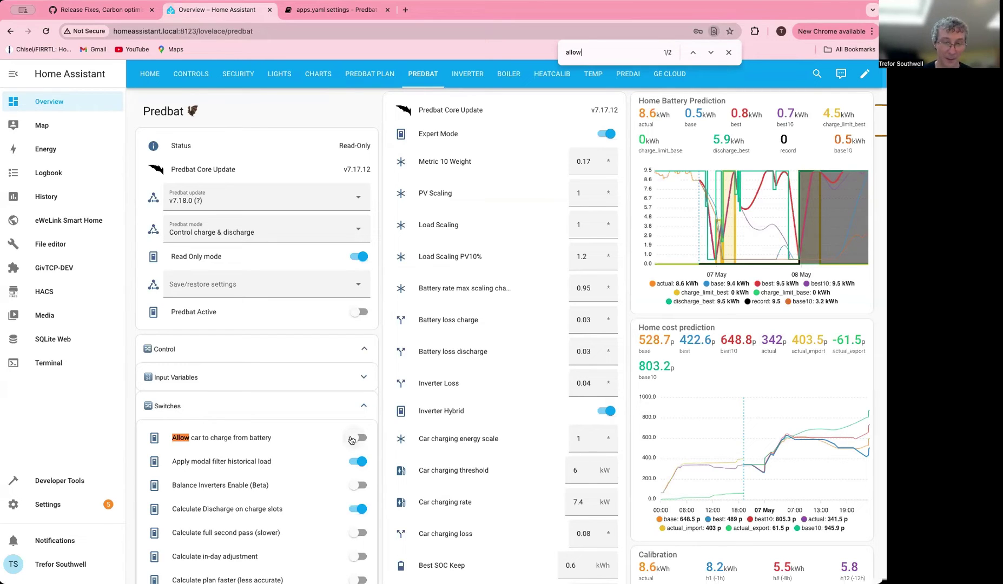
{"action": "scroll", "coordinate": [335, 439], "scroll_direction": "down", "scroll_amount": 3}
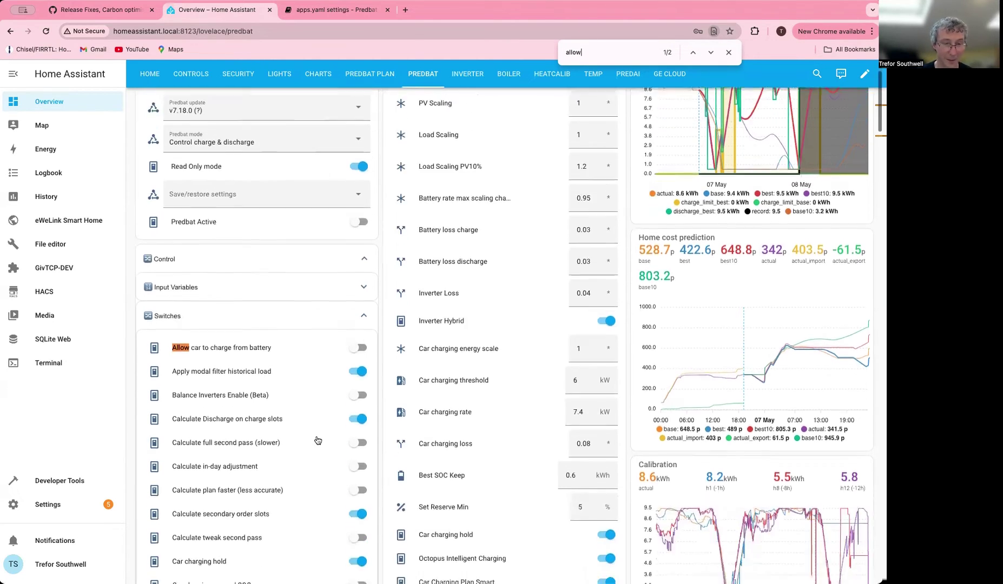
{"action": "scroll", "coordinate": [317, 440], "scroll_direction": "down", "scroll_amount": 2}
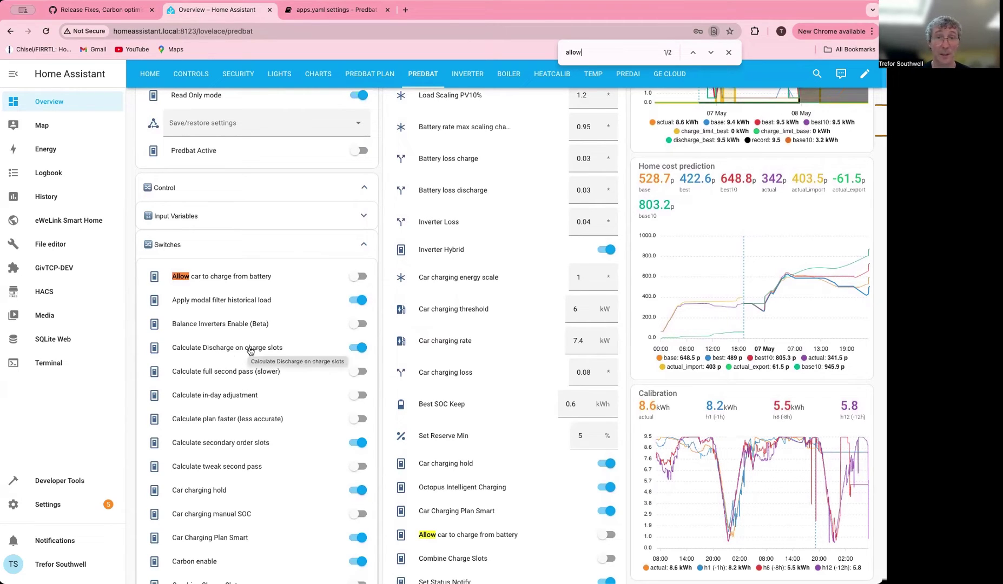
{"action": "left_click", "coordinate": [370, 73]}
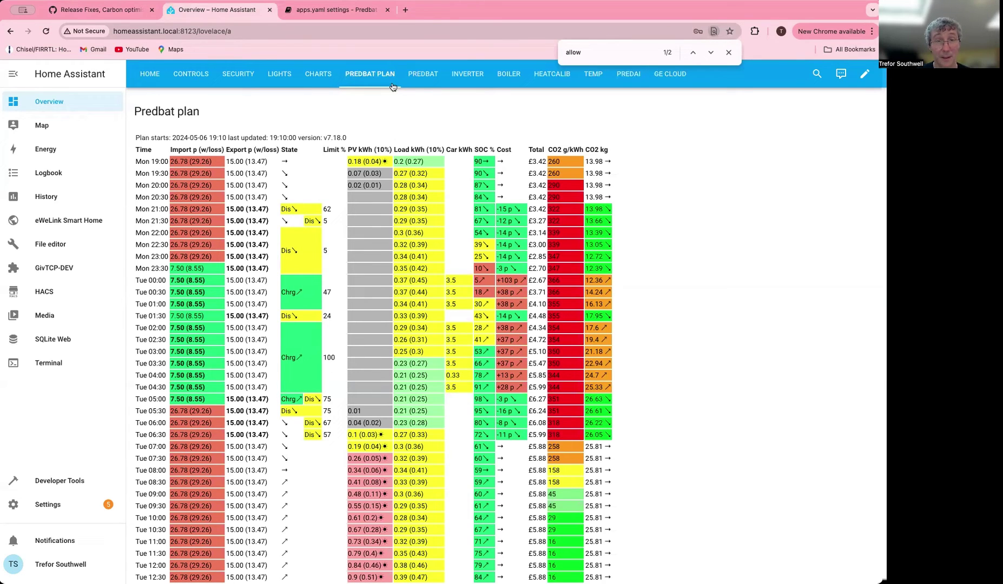
Switch off Calculate Discharge on charge slots and view the recalculated plan totalling 25.58 kg CO2
{"action": "left_click", "coordinate": [425, 77]}
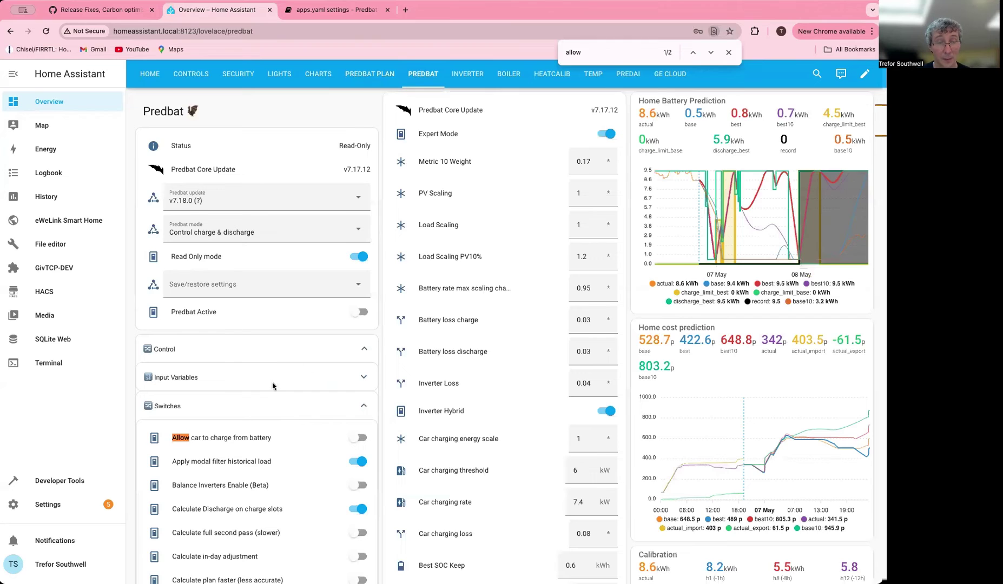
{"action": "scroll", "coordinate": [236, 447], "scroll_direction": "down", "scroll_amount": 5}
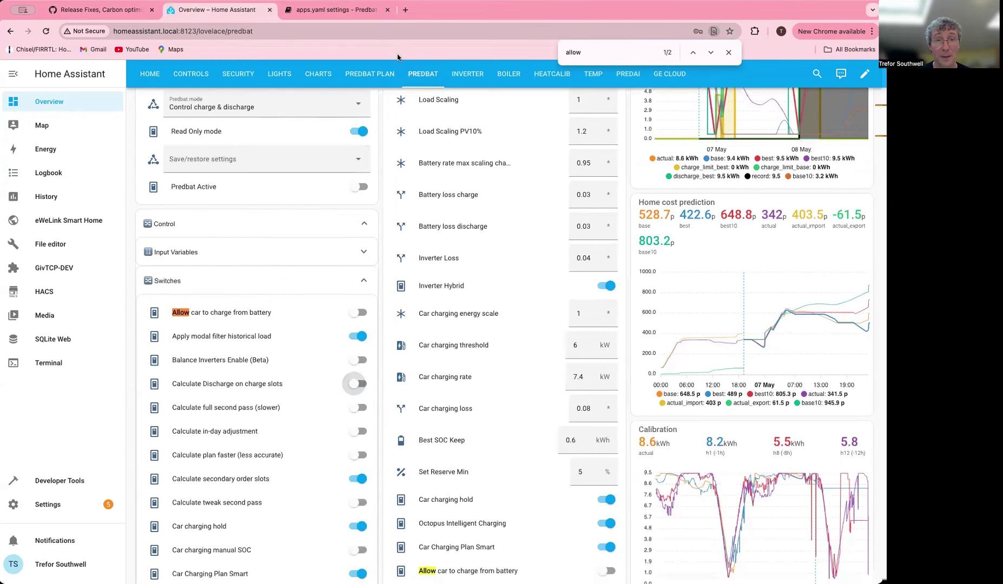
{"action": "left_click", "coordinate": [370, 73]}
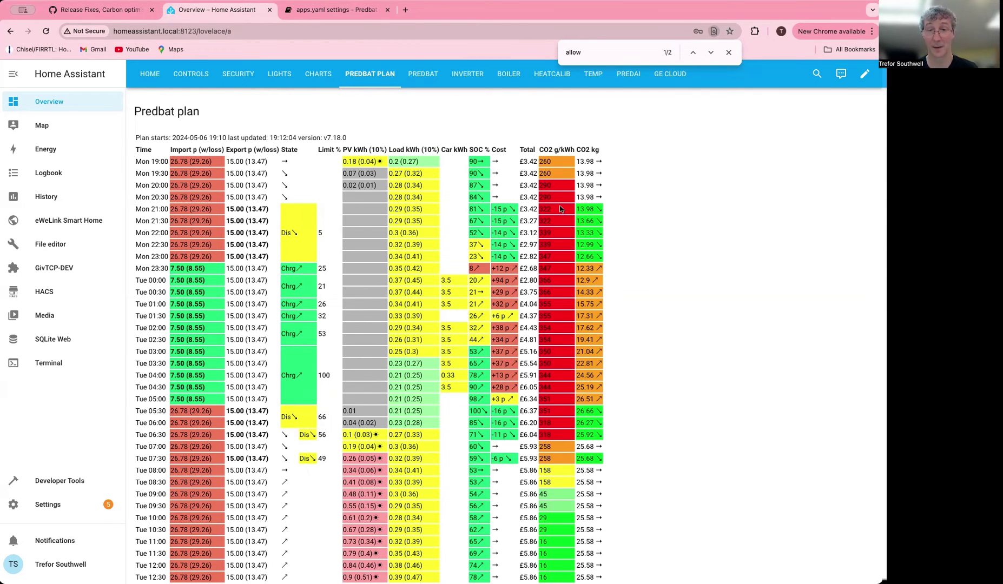
Scroll through the recalculated Predbat plan to review the new schedule
{"action": "scroll", "coordinate": [554, 441], "scroll_direction": "down", "scroll_amount": 4}
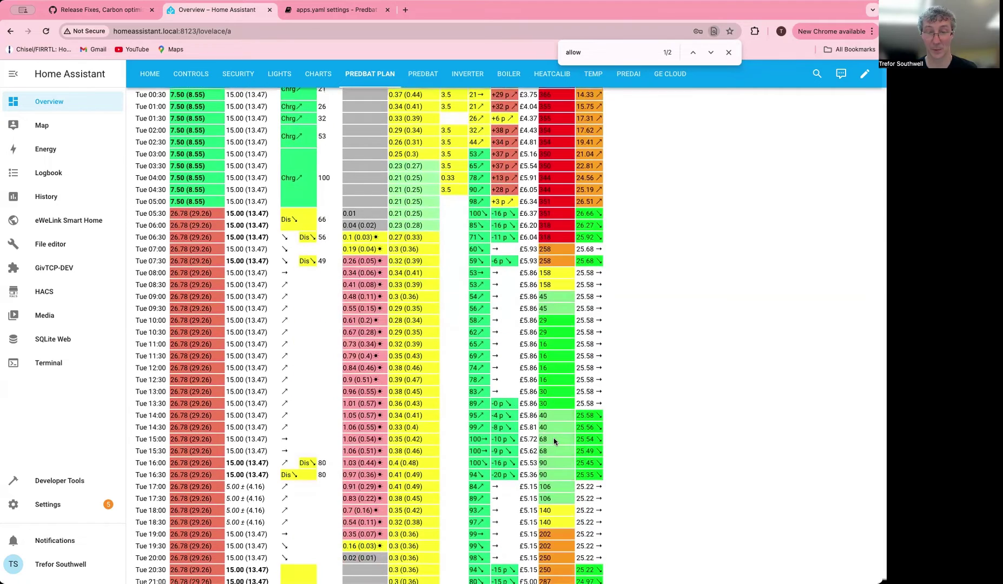
{"action": "scroll", "coordinate": [554, 441], "scroll_direction": "down", "scroll_amount": 1}
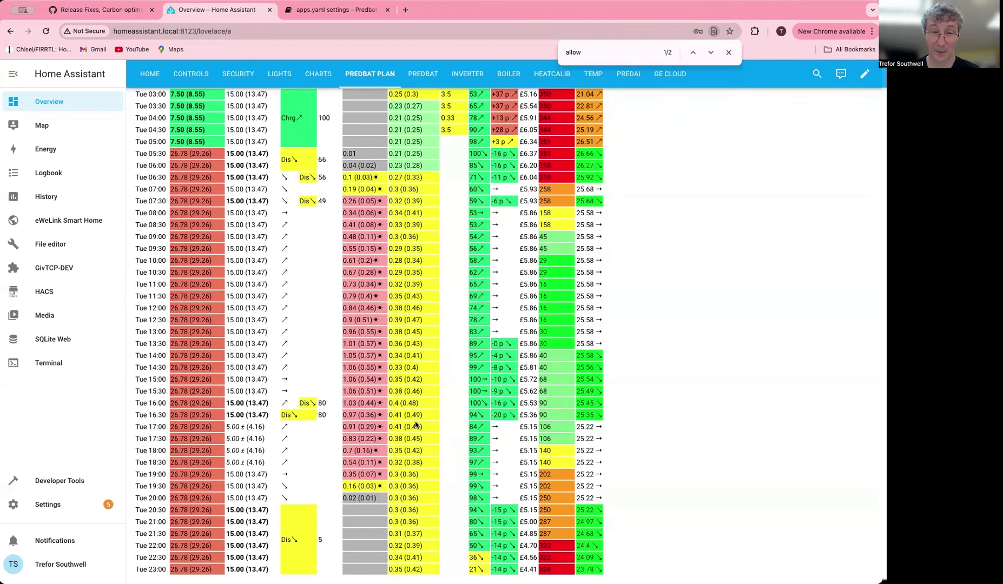
{"action": "scroll", "coordinate": [344, 98], "scroll_direction": "up", "scroll_amount": 10}
{"action": "scroll", "coordinate": [344, 97], "scroll_direction": "down", "scroll_amount": 1}
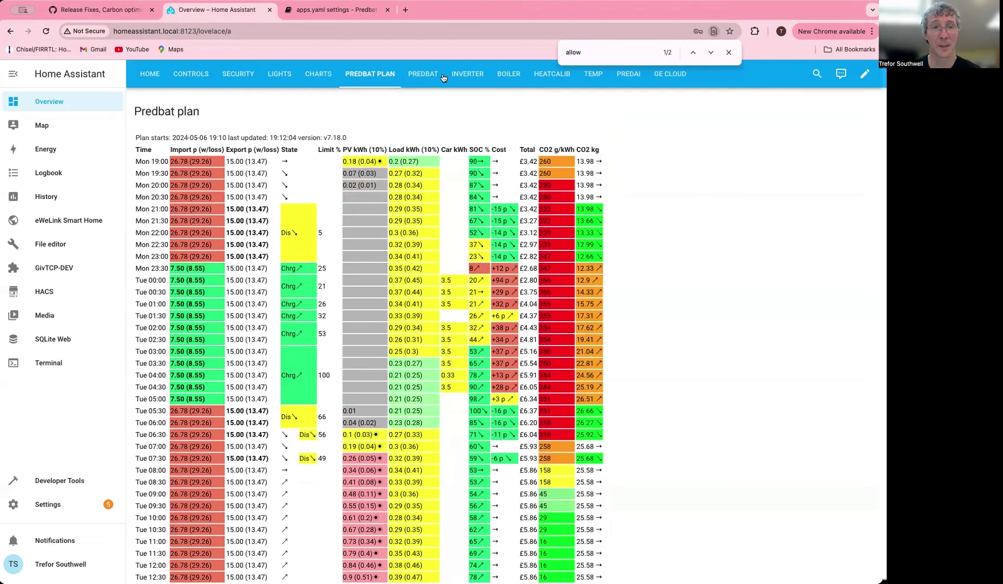
Re-enable Calculate Discharge on charge slots in Predbat settings and show the Home dashboard
{"action": "left_click", "coordinate": [425, 76]}
{"action": "scroll", "coordinate": [283, 384], "scroll_direction": "down", "scroll_amount": 5}
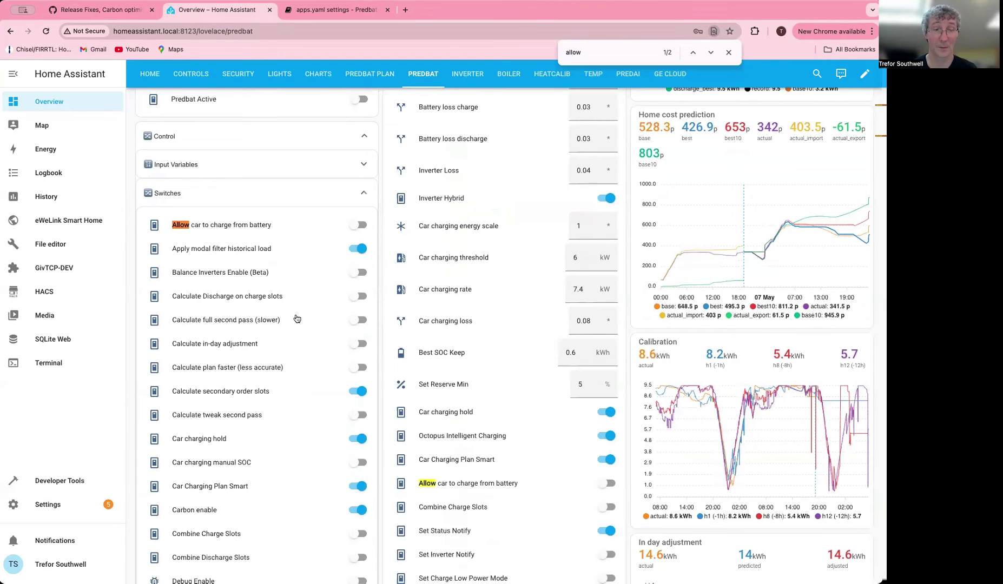
{"action": "left_click", "coordinate": [355, 297]}
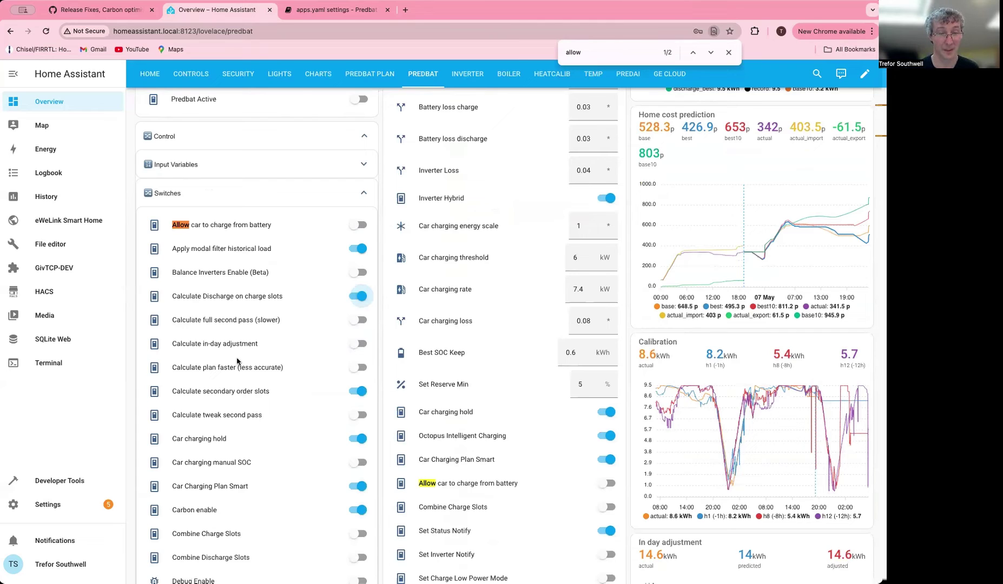
{"action": "left_click", "coordinate": [150, 75]}
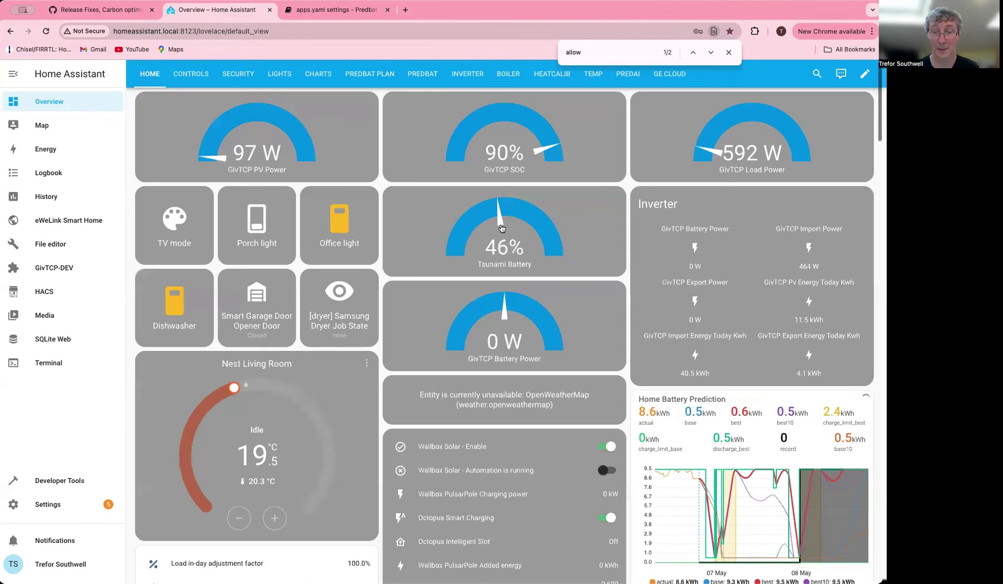
{"action": "scroll", "coordinate": [502, 228], "scroll_direction": "down", "scroll_amount": 10}
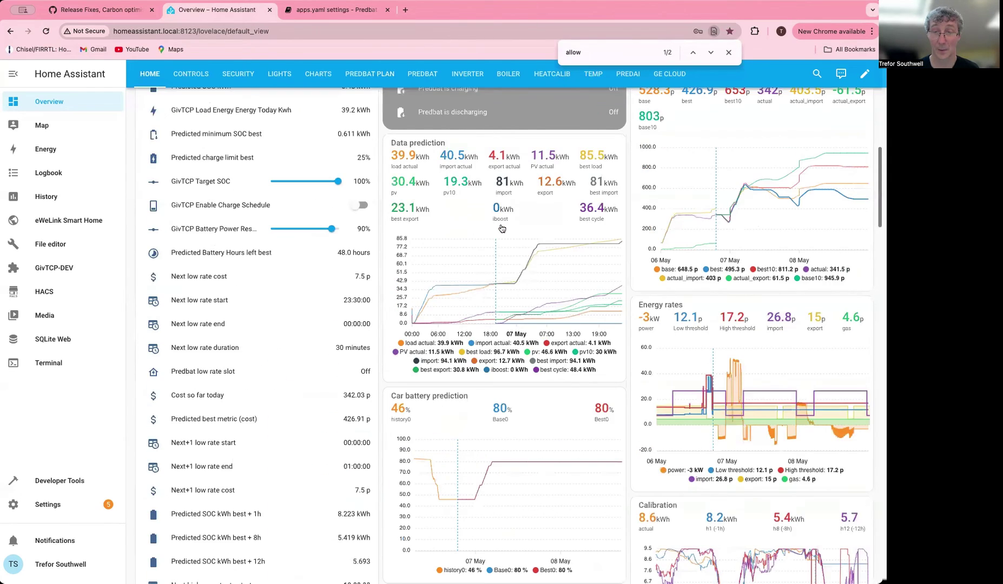
{"action": "scroll", "coordinate": [502, 228], "scroll_direction": "down", "scroll_amount": 7}
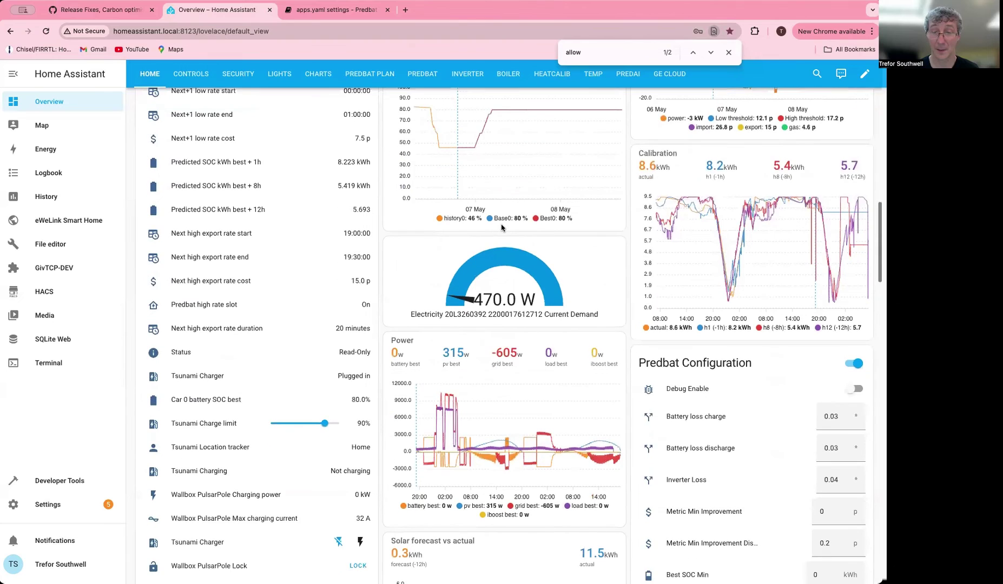
{"action": "scroll", "coordinate": [502, 228], "scroll_direction": "down", "scroll_amount": 3}
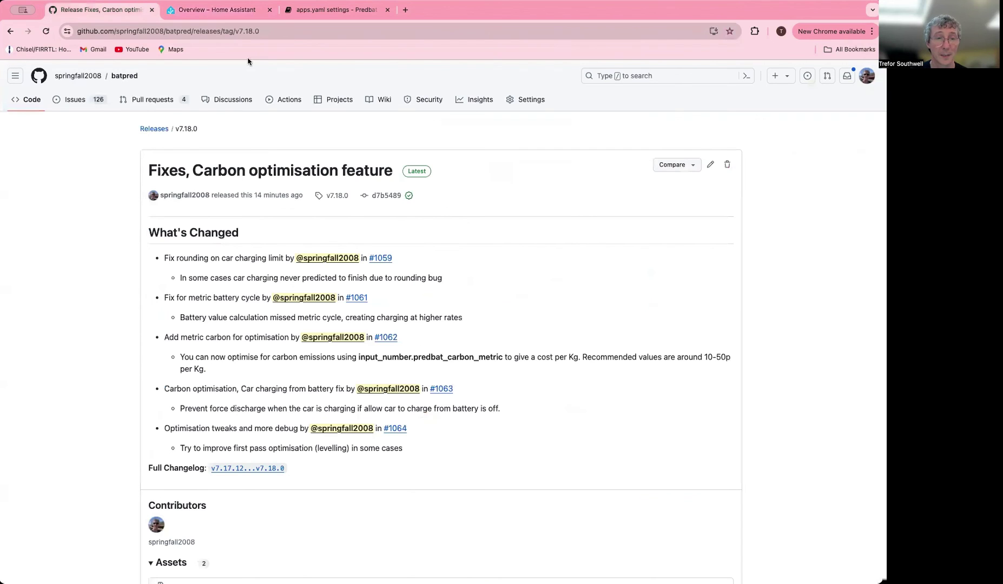
Go from the v7.18.0 release notes to the batpred repository page and its Predbat README
{"action": "left_click", "coordinate": [121, 9]}
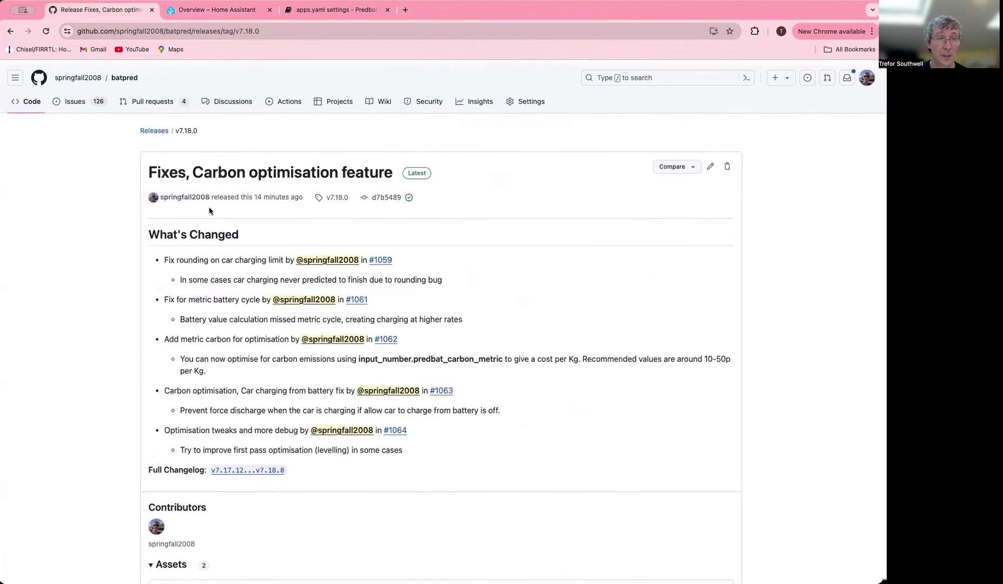
{"action": "left_click", "coordinate": [124, 75]}
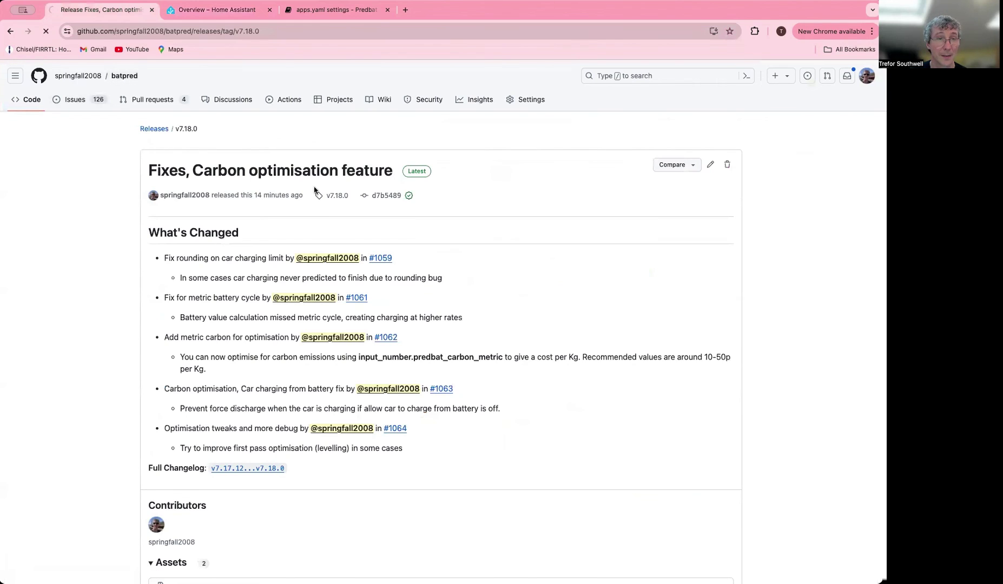
{"action": "scroll", "coordinate": [334, 206], "scroll_direction": "down", "scroll_amount": 9}
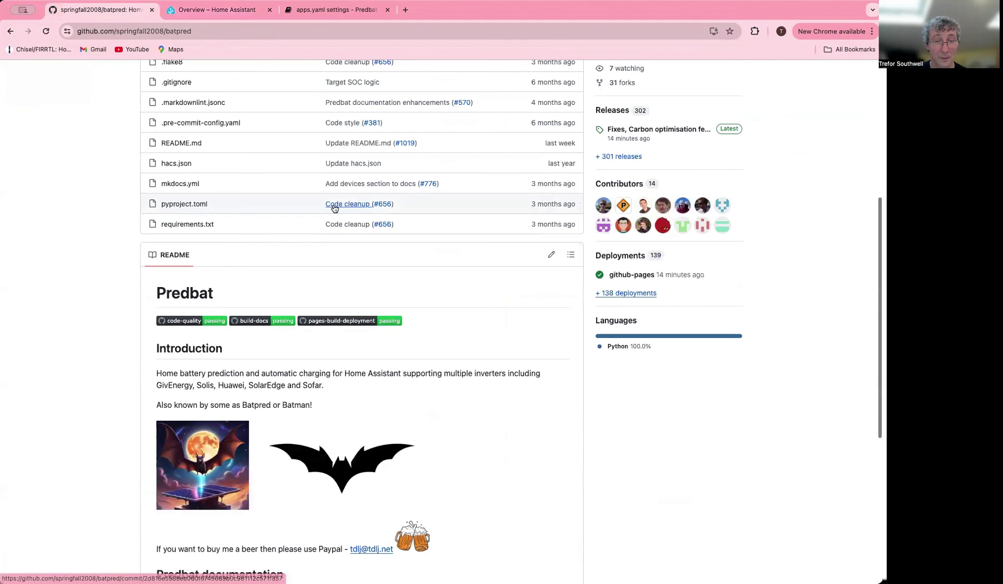